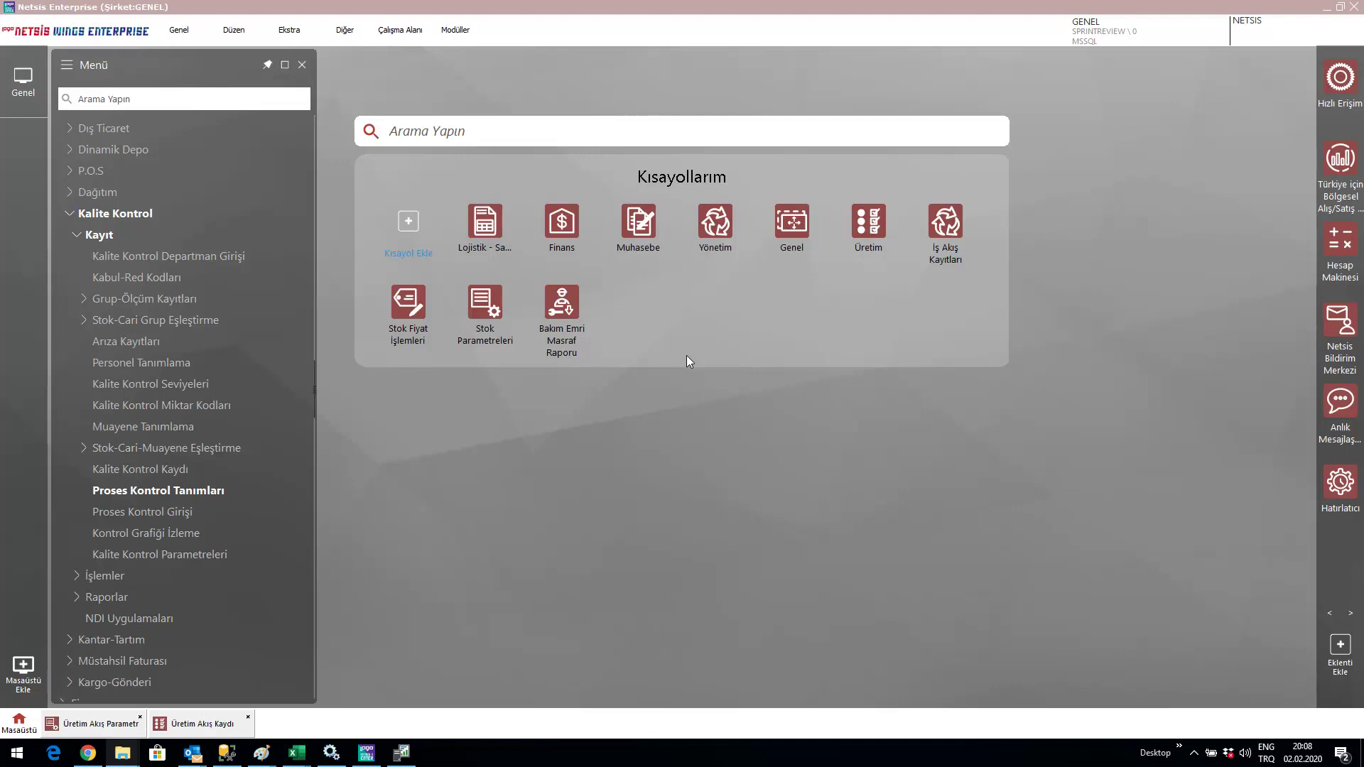
Step: Open the Proses Kontrol Tanımları form from the Kalite Kontrol records and move its window slightly up
{"action": "left_click", "coordinate": [150, 488]}
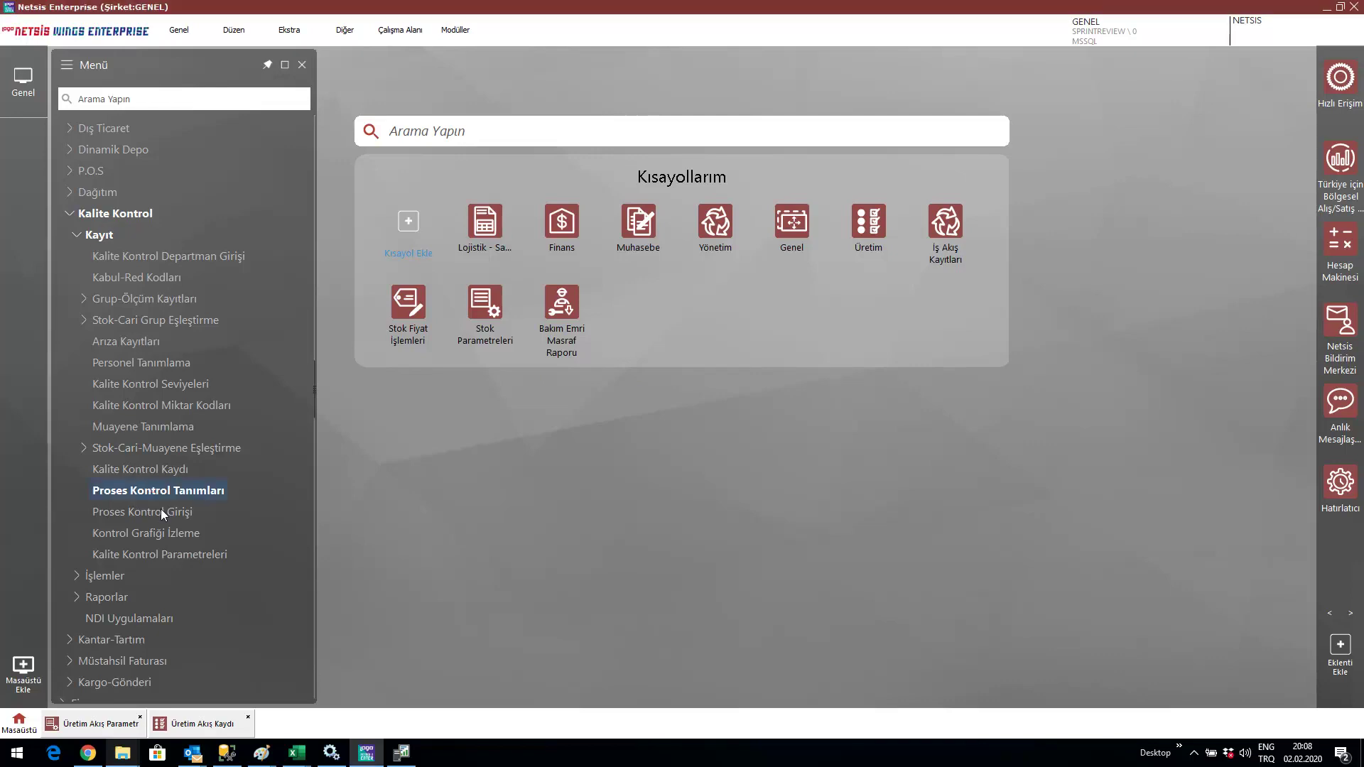
{"action": "left_click", "coordinate": [155, 508]}
{"action": "left_click", "coordinate": [156, 510]}
{"action": "left_click", "coordinate": [152, 531]}
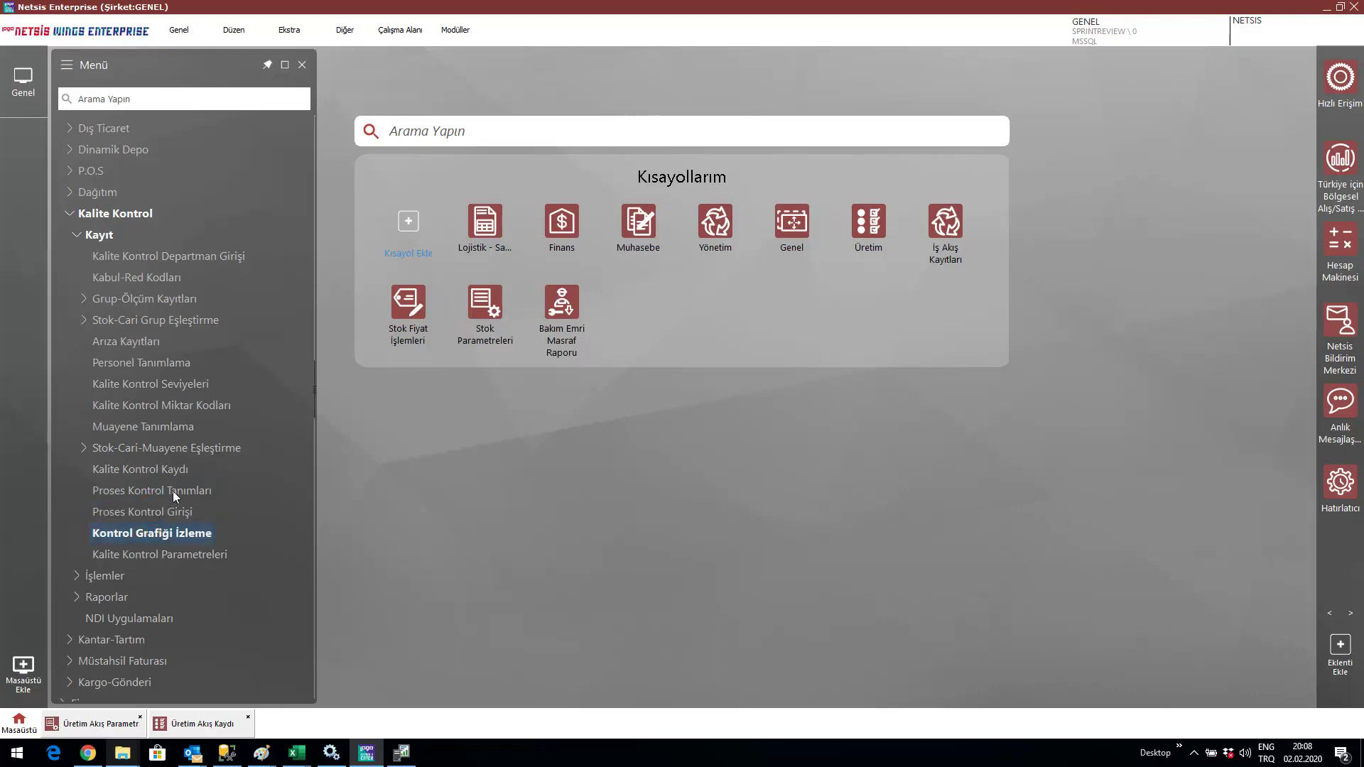
{"action": "double_click", "coordinate": [140, 489]}
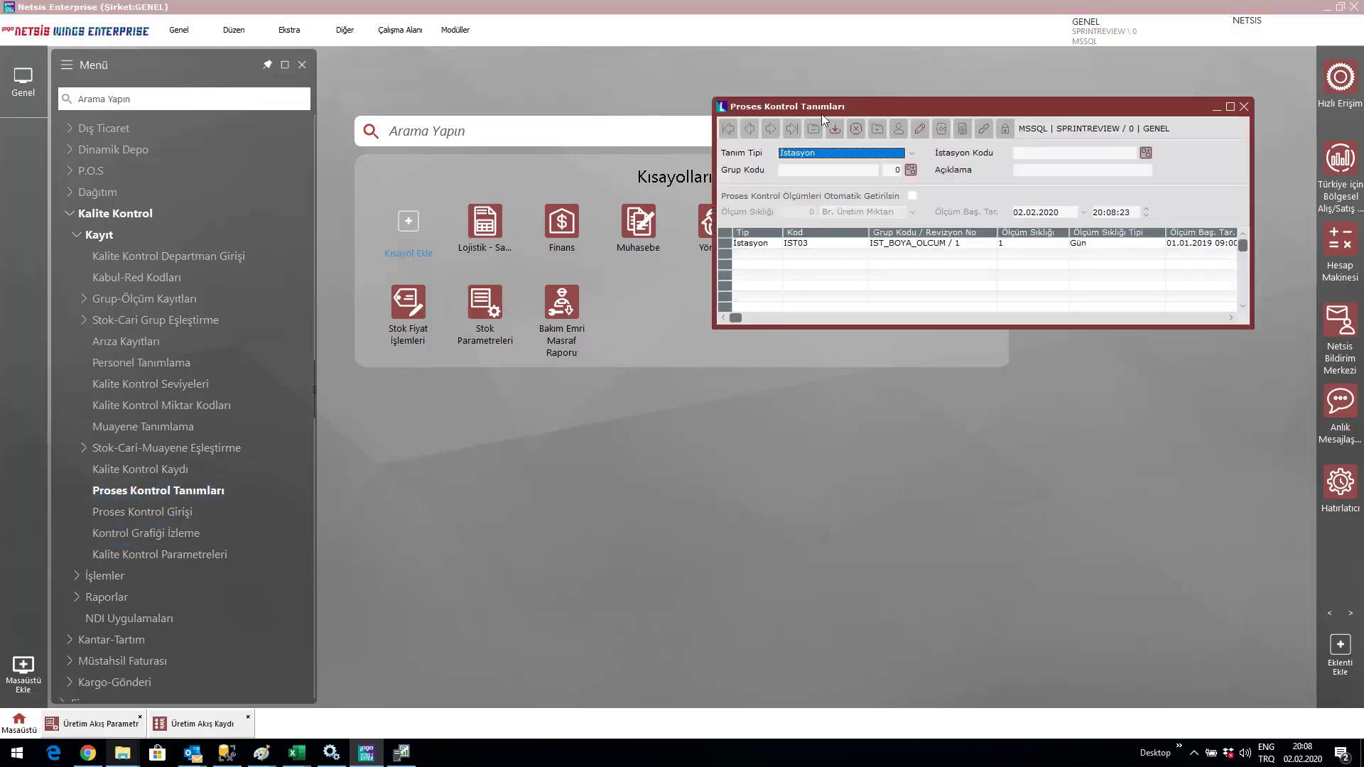
{"action": "left_click_drag", "start_coordinate": [821, 113], "coordinate": [768, 104]}
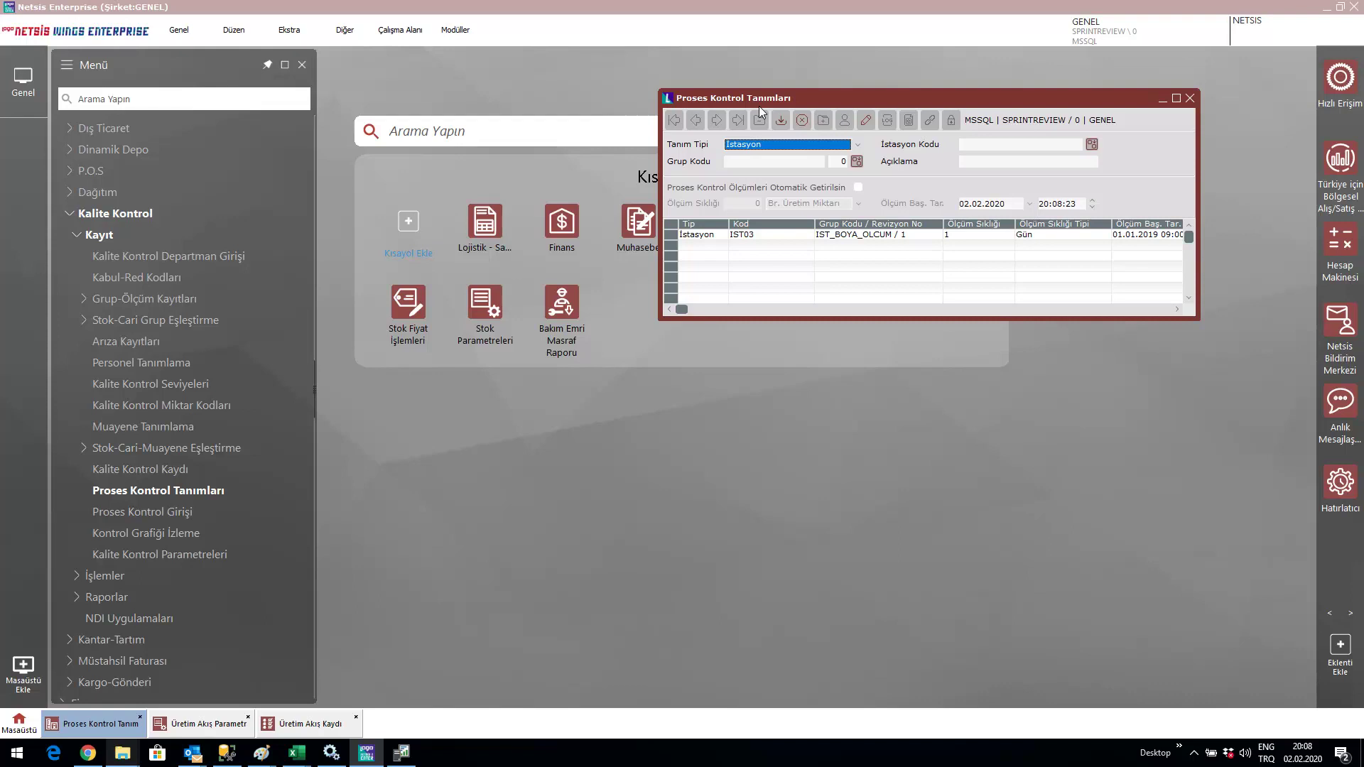
{"action": "left_click_drag", "start_coordinate": [795, 101], "coordinate": [792, 92]}
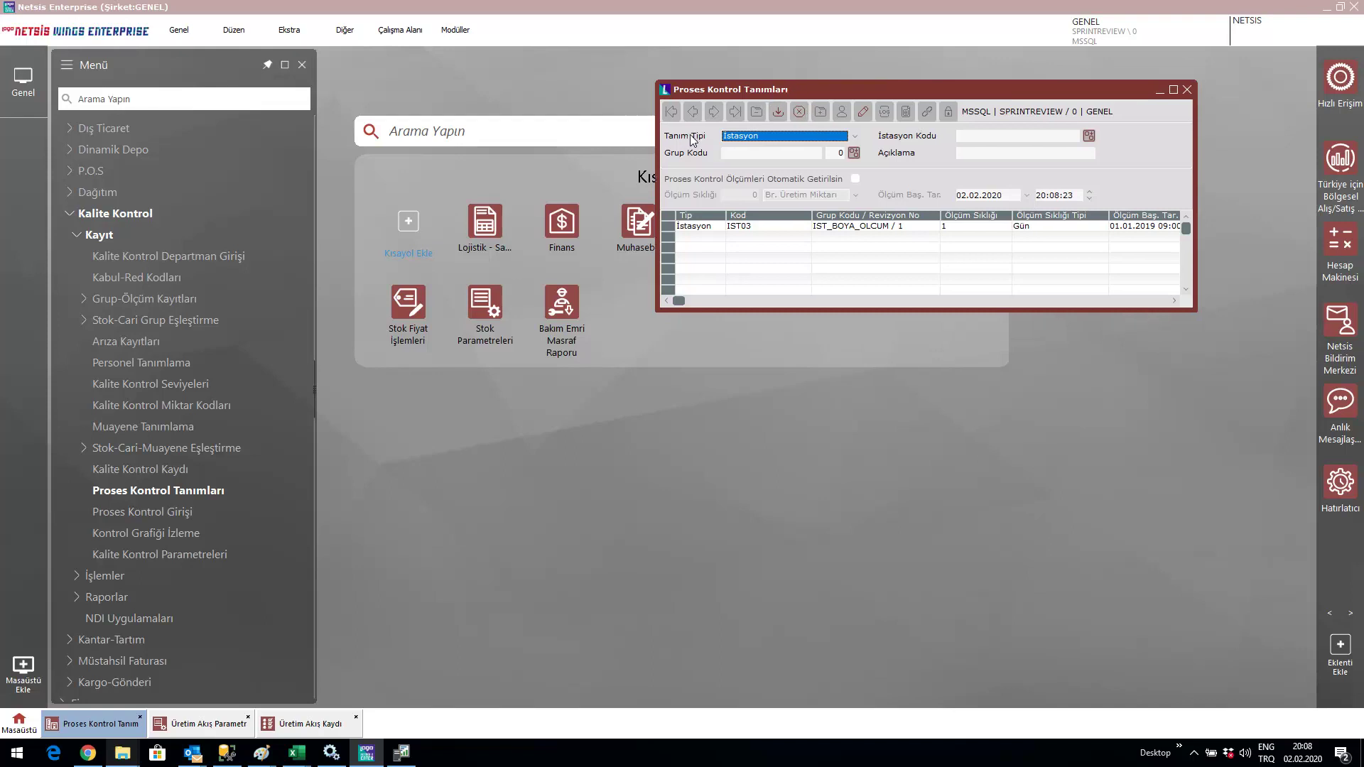
Step: Review the Tanım Tipi options and load the existing IST03 station definition into the form
{"action": "left_click", "coordinate": [756, 137]}
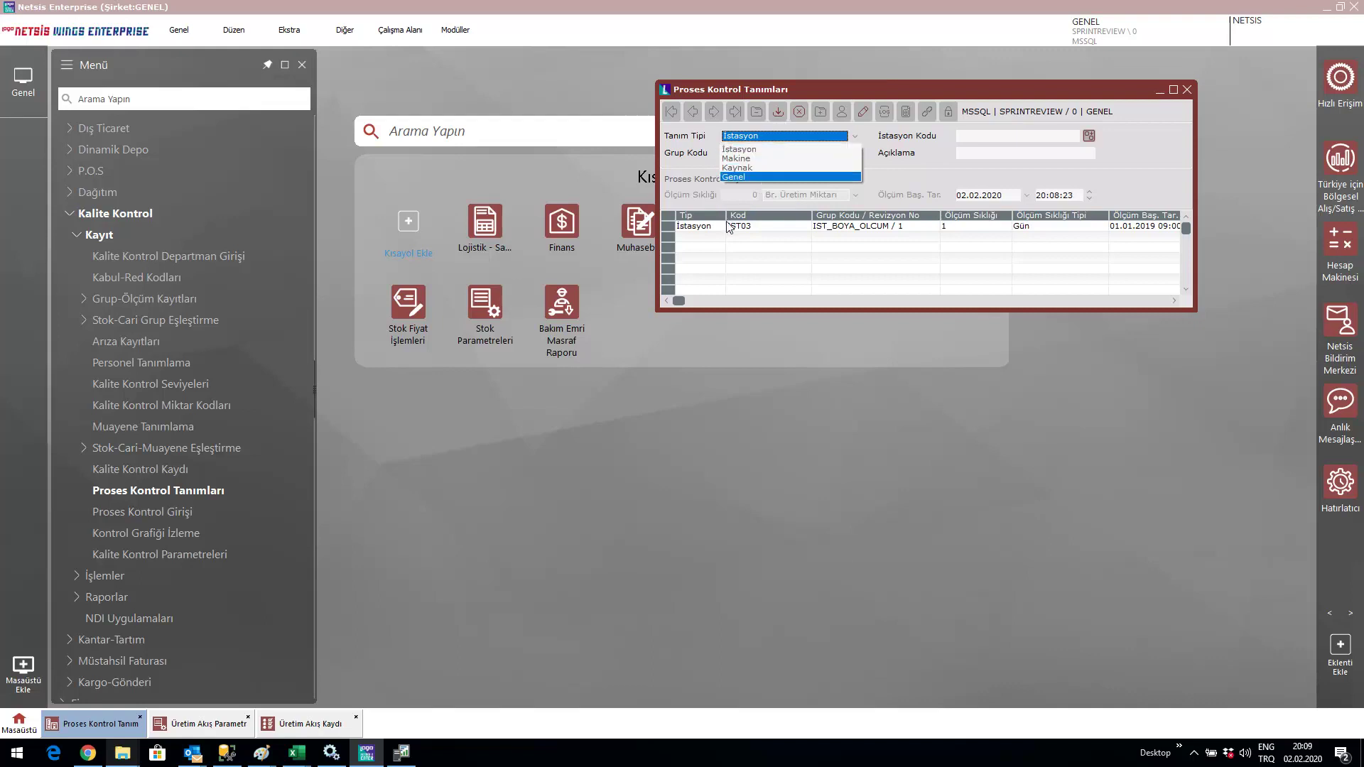
{"action": "left_click", "coordinate": [706, 229]}
{"action": "double_click", "coordinate": [705, 229]}
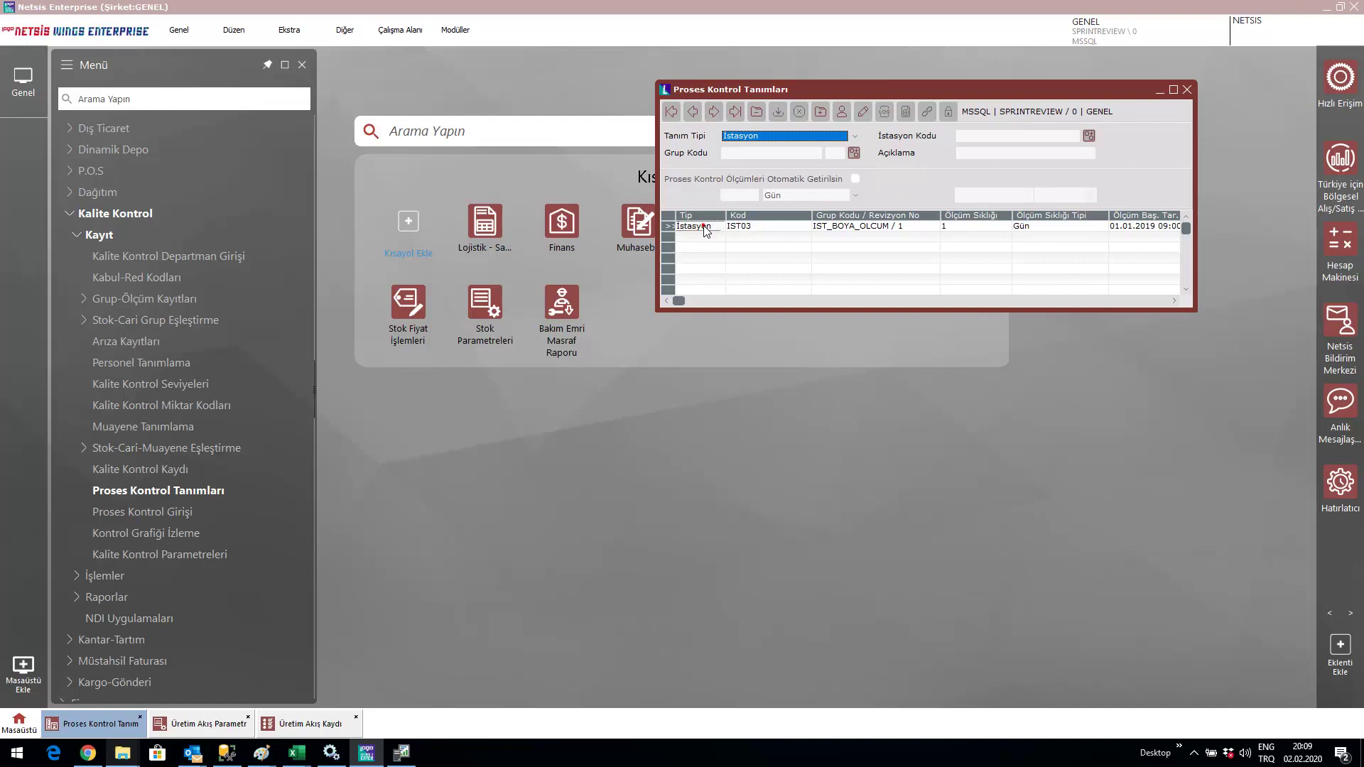
{"action": "left_click", "coordinate": [739, 227]}
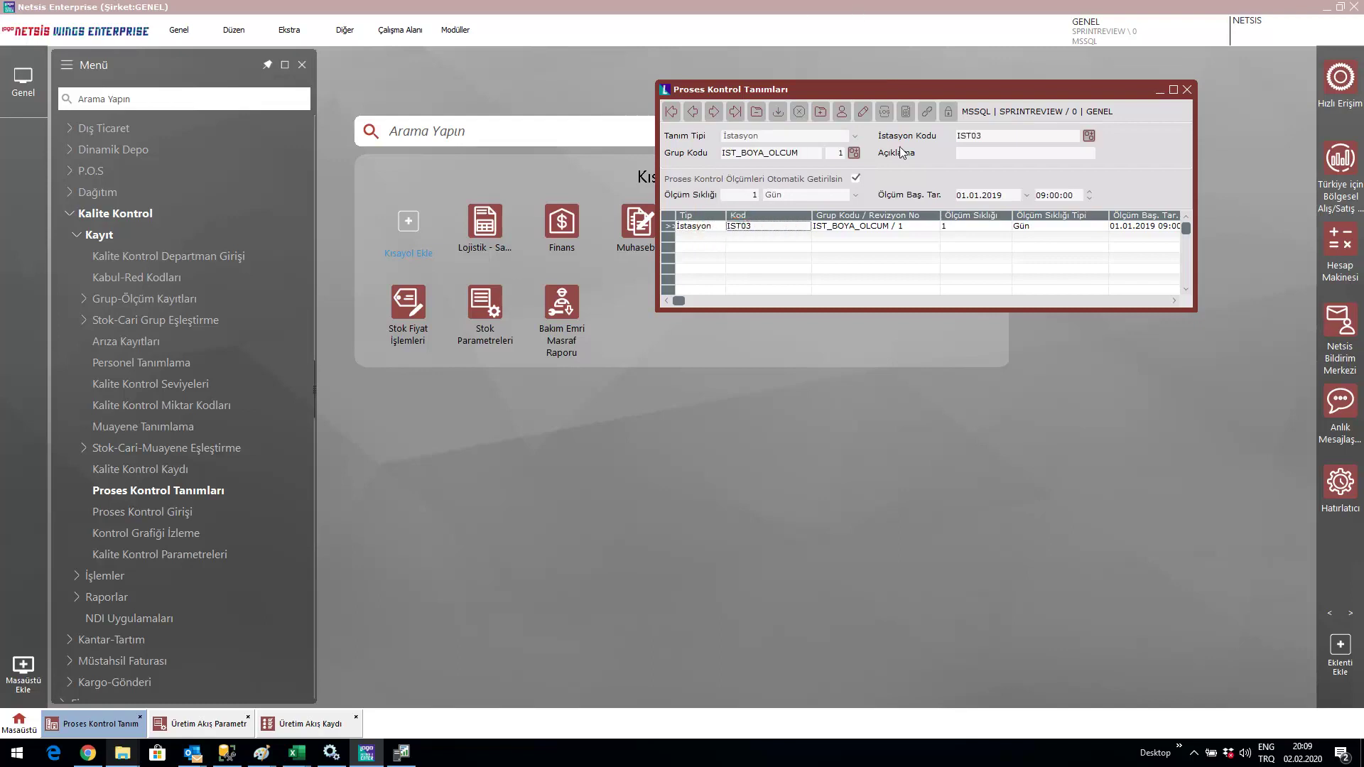
Step: View the group definition behind Grup Kodu IST_BOYA_OLCUM and close it again
{"action": "key", "text": "Tab"}
{"action": "key", "text": "Tab"}
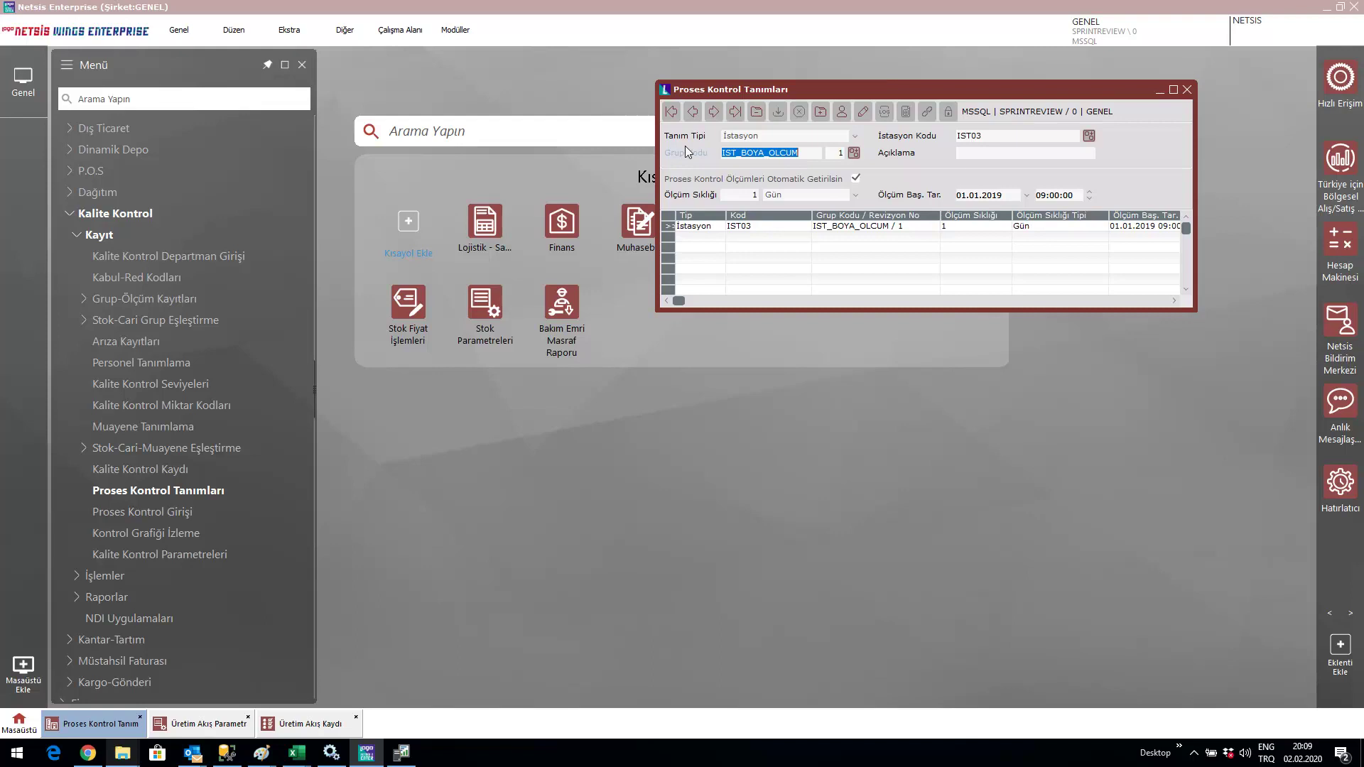
{"action": "left_click", "coordinate": [694, 162]}
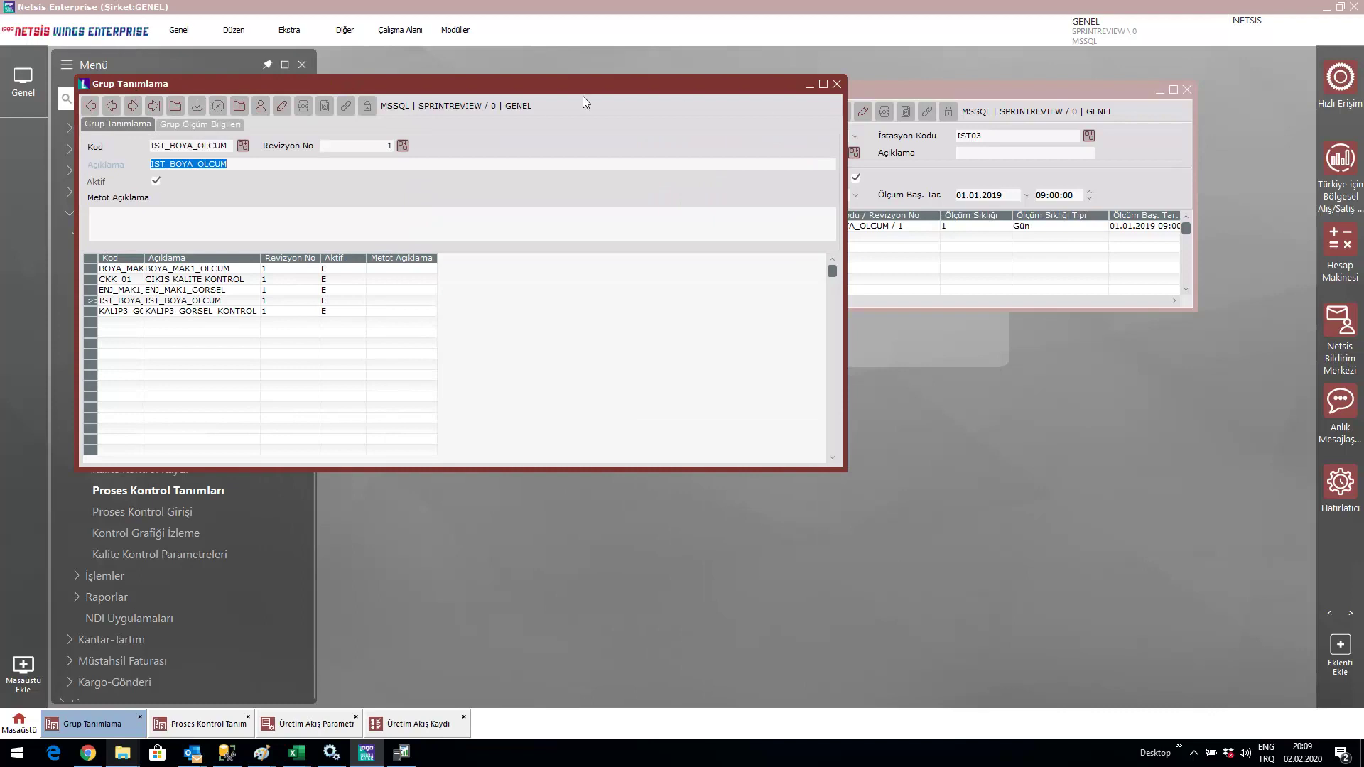
{"action": "left_click", "coordinate": [837, 84]}
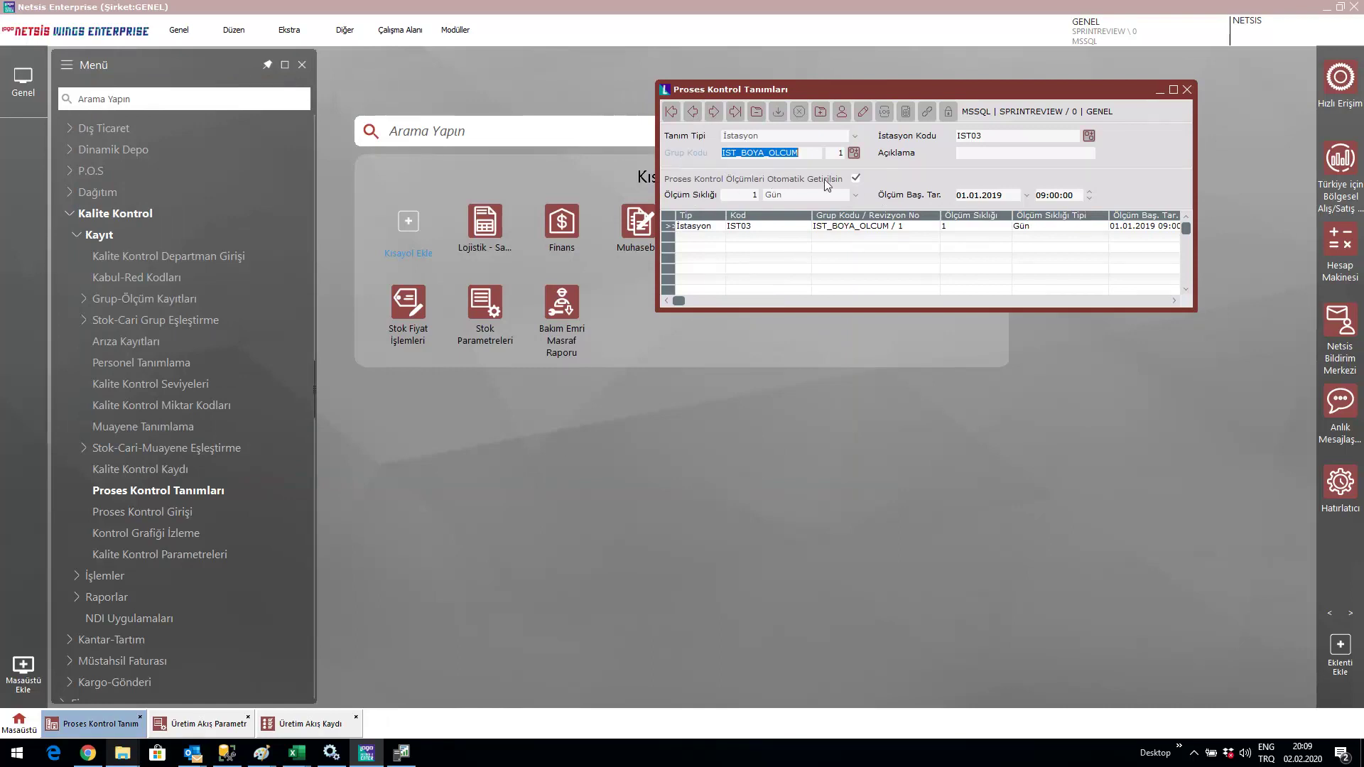
Step: Review the automatic measurement retrieval option, measurement frequency and start date of the IST03 definition
{"action": "left_click", "coordinate": [857, 179]}
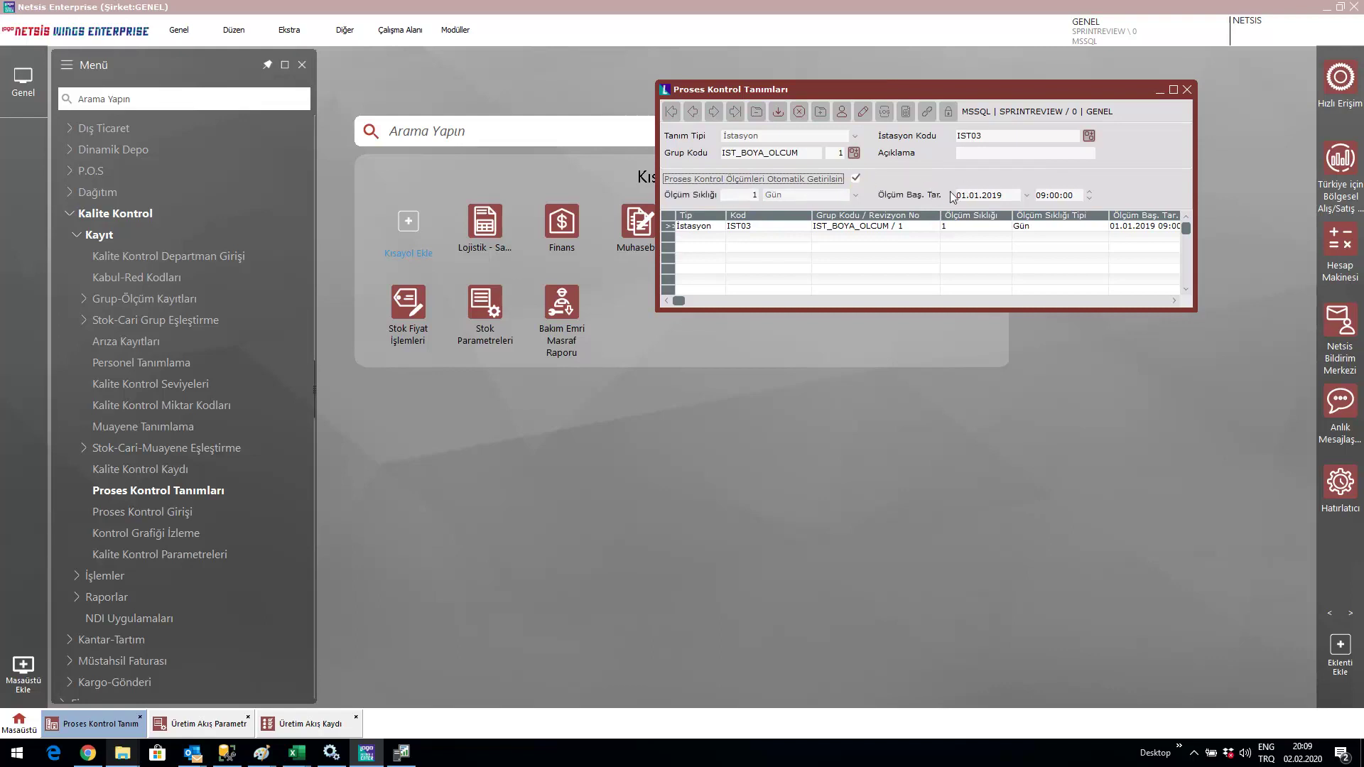
{"action": "left_click", "coordinate": [755, 228]}
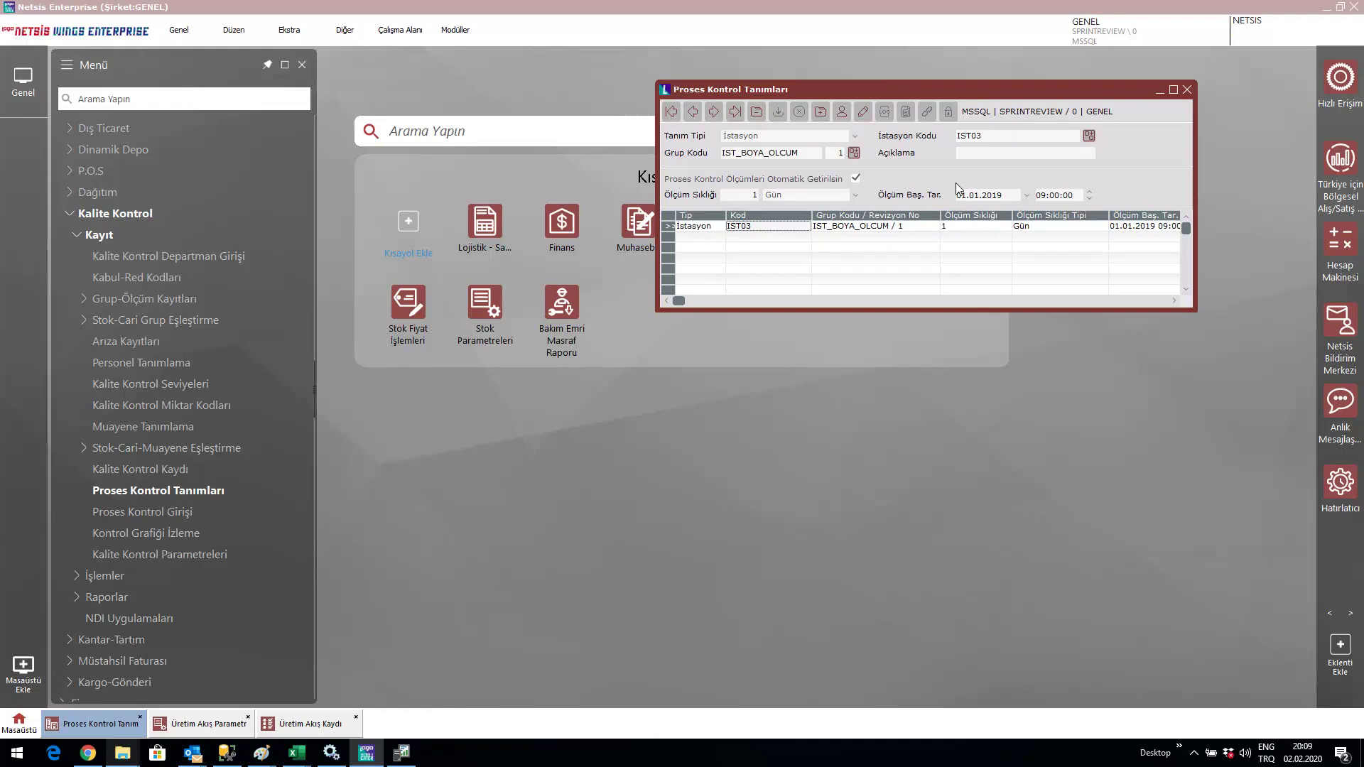
{"action": "key", "text": "Left"}
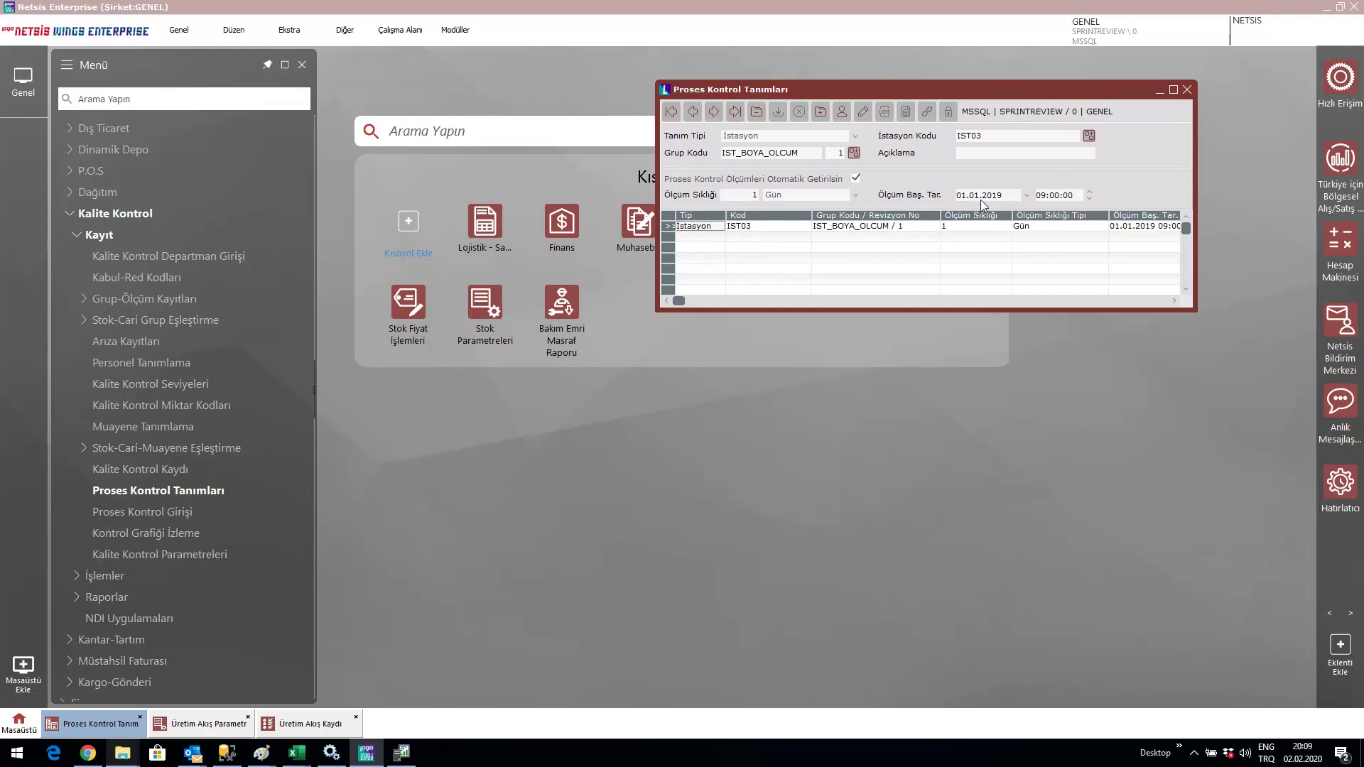
{"action": "key", "text": "Tab"}
Step: Open the Proses Kontrol Girişi form, load the records of station IST03 and maximize the window
{"action": "left_click", "coordinate": [169, 513]}
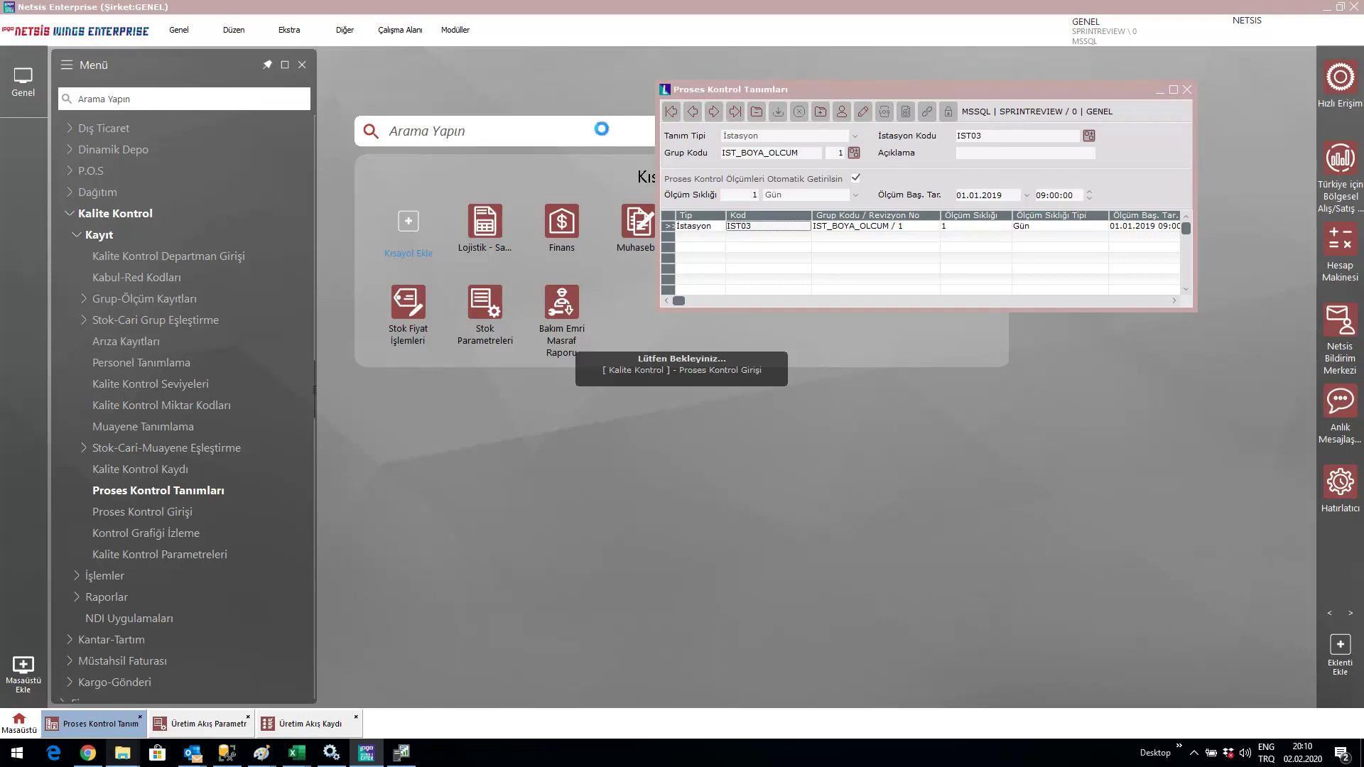
{"action": "double_click", "coordinate": [376, 50]}
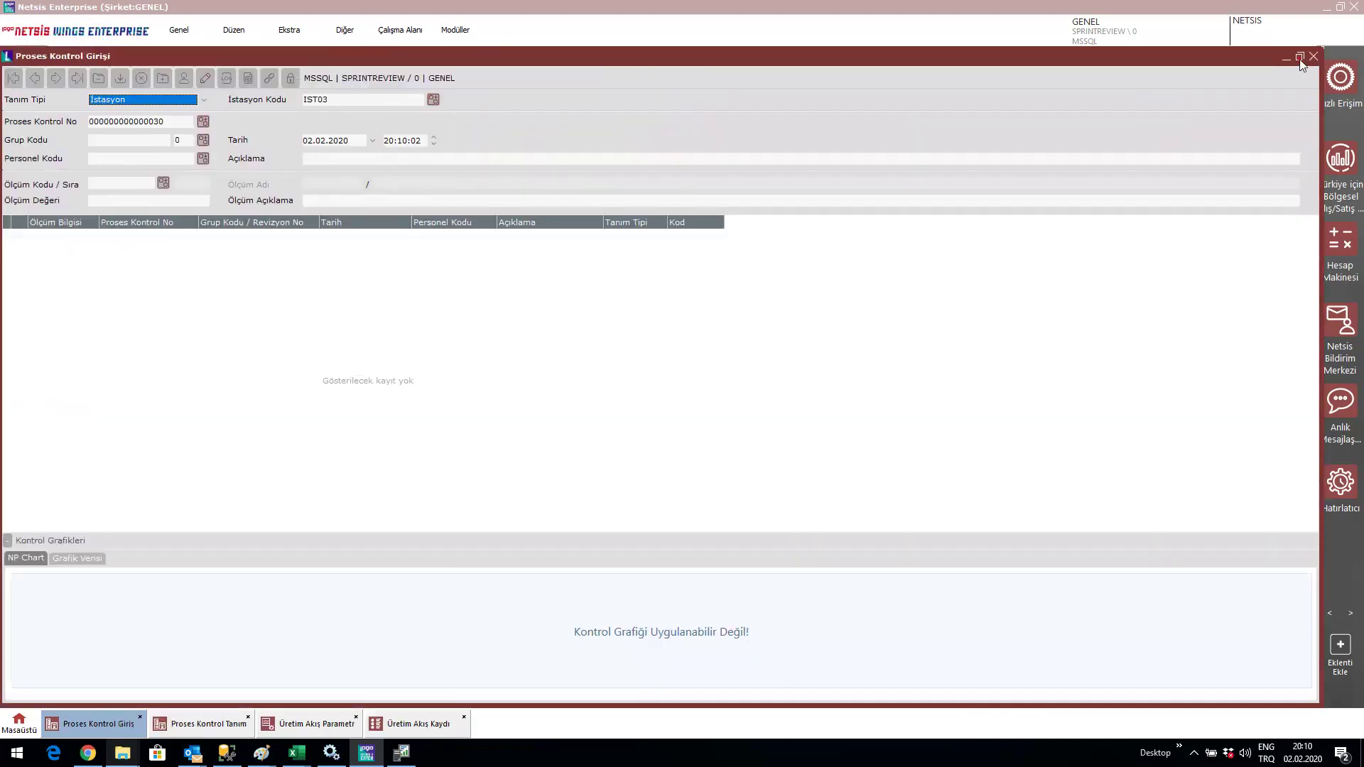
{"action": "left_click", "coordinate": [1299, 57]}
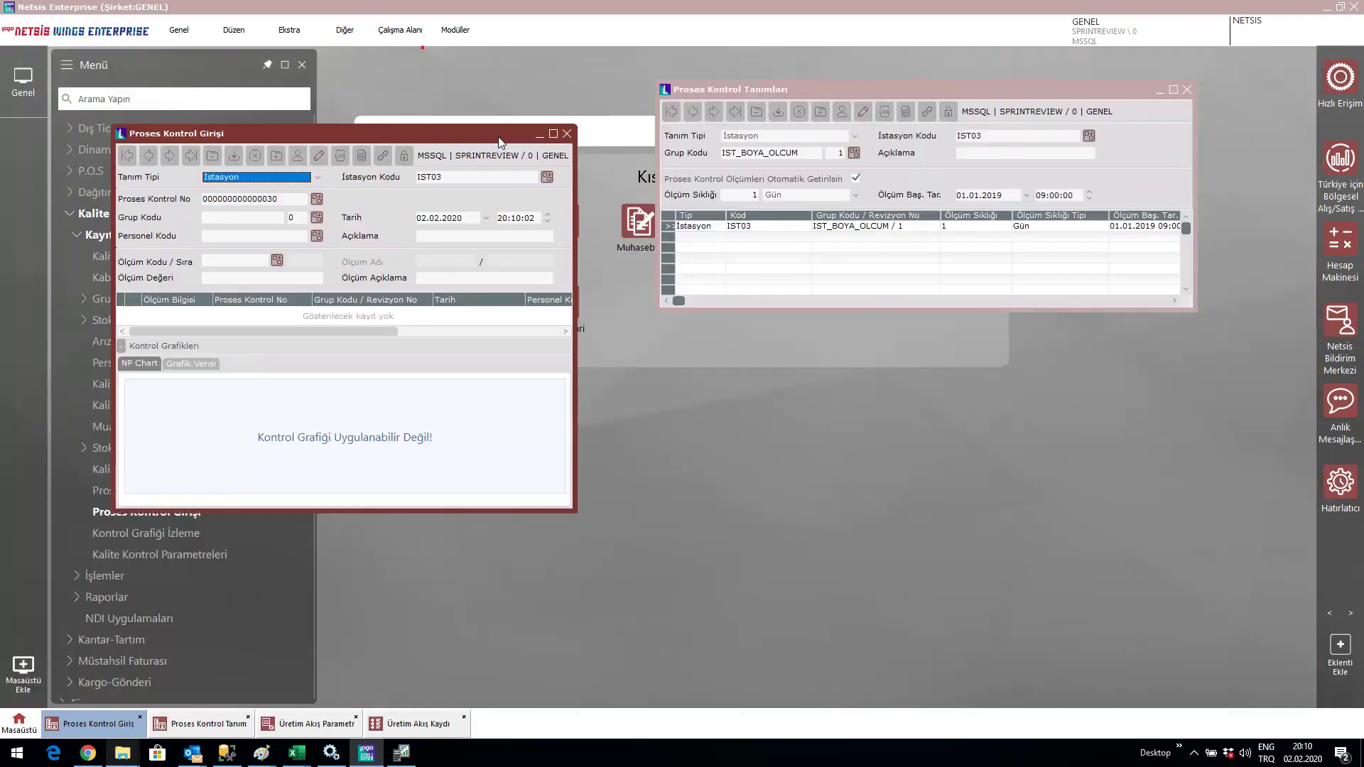
{"action": "key", "text": "Return"}
{"action": "key", "text": "Return"}
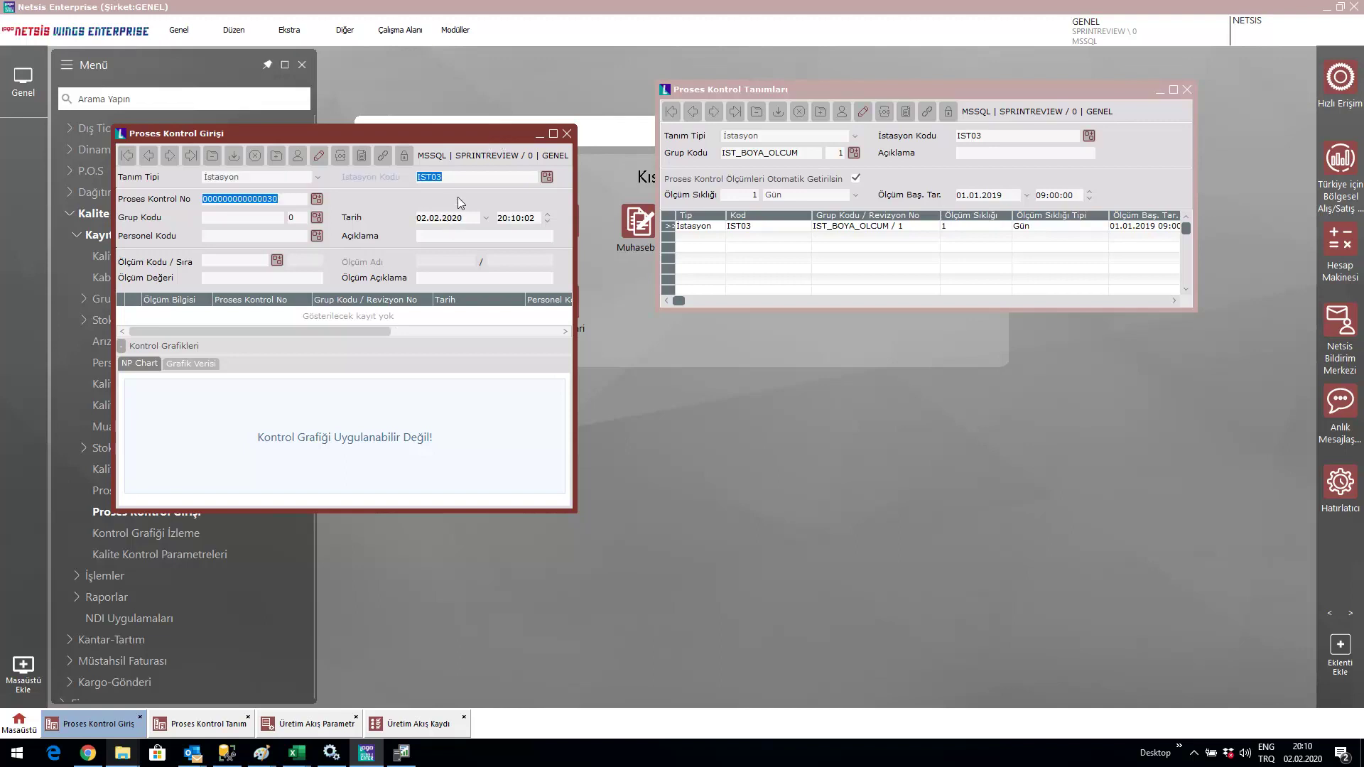
{"action": "double_click", "coordinate": [425, 138]}
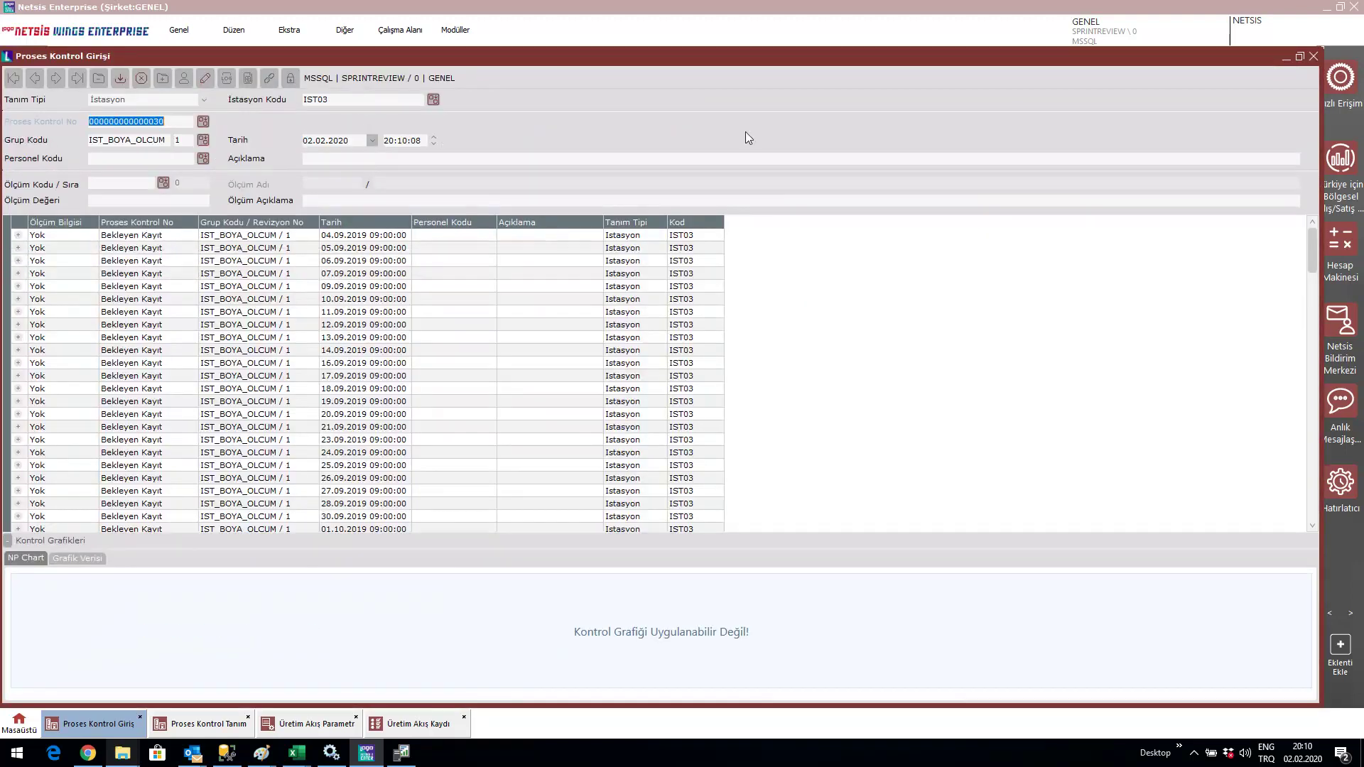
Step: Look through the dates of the pending IST_BOYA_OLCUM records in the Proses Kontrol Girişi list
{"action": "left_click_drag", "start_coordinate": [1314, 252], "coordinate": [1326, 330]}
{"action": "left_click", "coordinate": [222, 285]}
{"action": "key", "text": "Up"}
{"action": "key", "text": "Up"}
{"action": "key", "text": "Up"}
{"action": "scroll", "coordinate": [183, 304], "scroll_direction": "down", "scroll_amount": 8}
{"action": "left_click", "coordinate": [157, 341]}
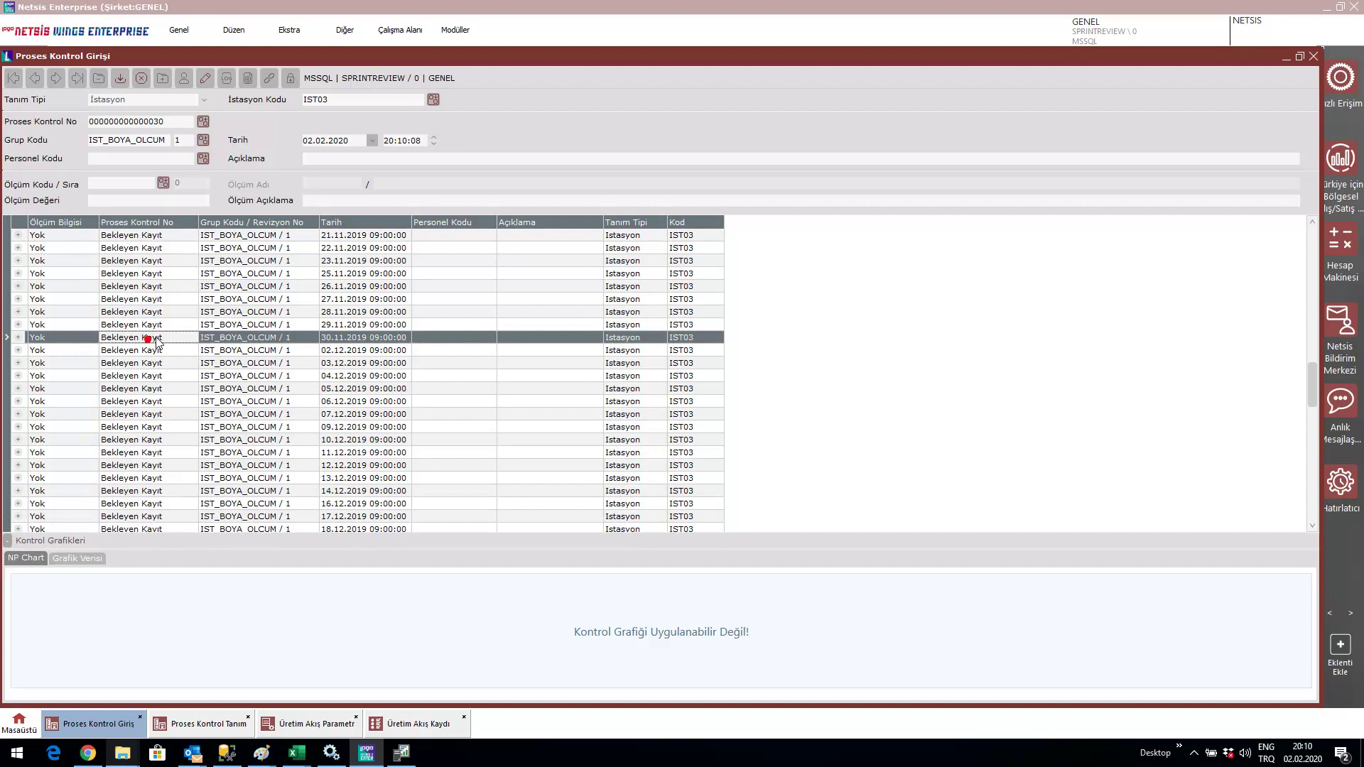
{"action": "left_click", "coordinate": [135, 273]}
{"action": "left_click", "coordinate": [146, 364]}
{"action": "left_click", "coordinate": [142, 260]}
{"action": "scroll", "coordinate": [284, 355], "scroll_direction": "down", "scroll_amount": 8}
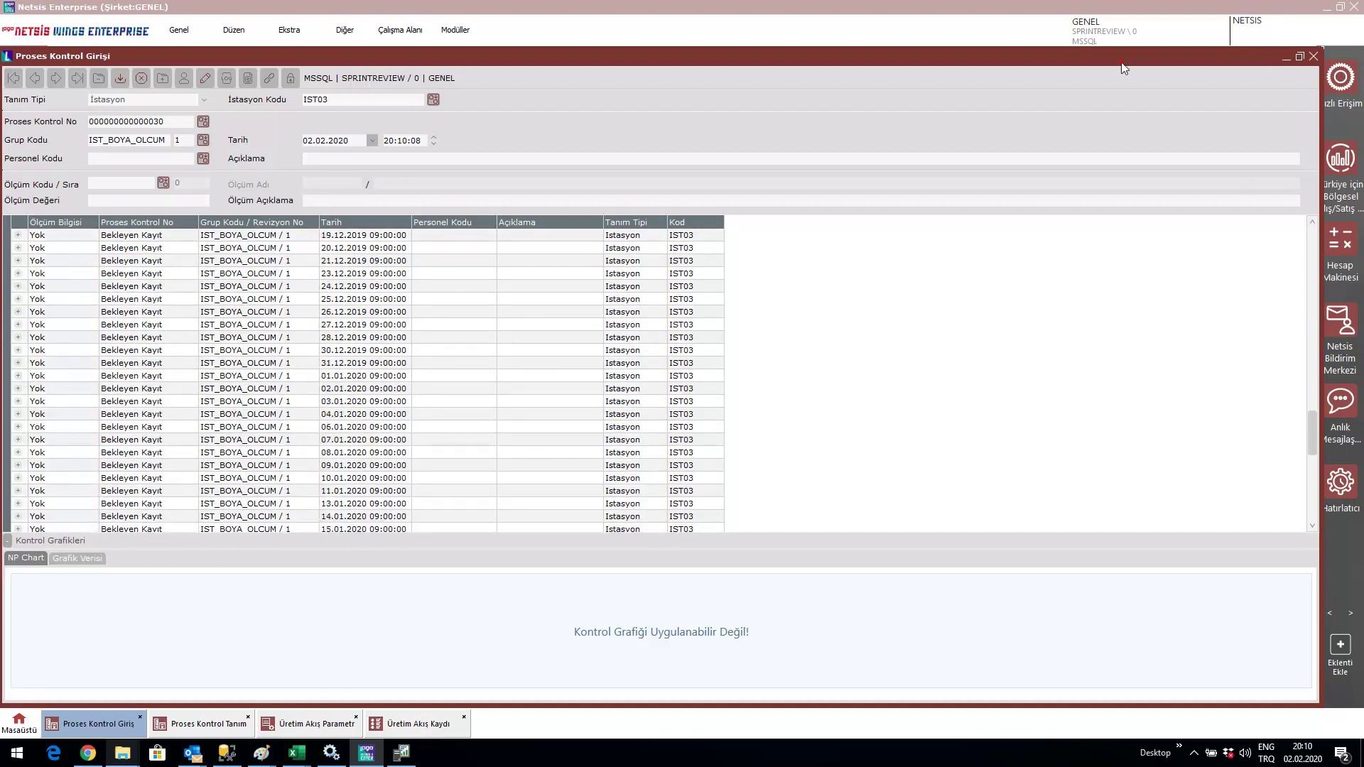
Step: Place the entry and definition windows side by side and examine the pending and completed records in an enlarged list
{"action": "double_click", "coordinate": [1228, 58]}
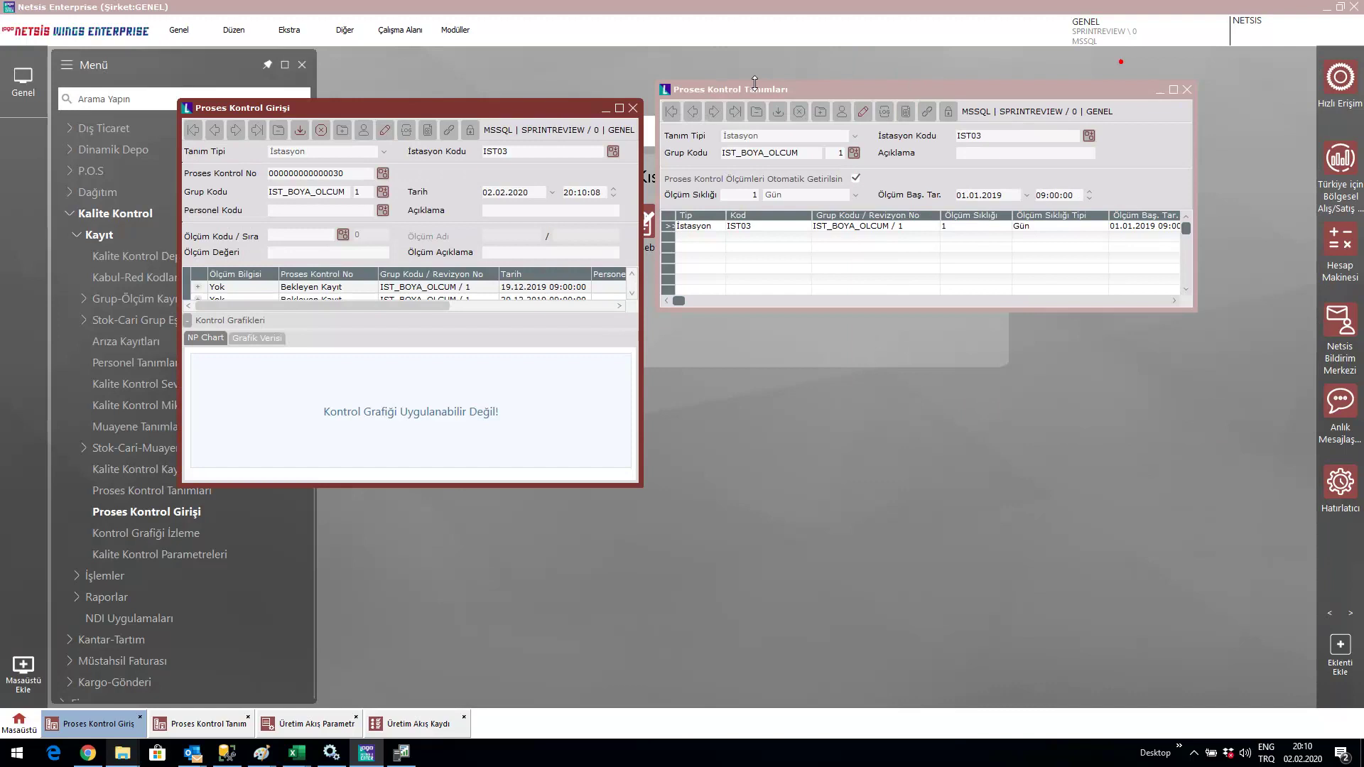
{"action": "left_click_drag", "start_coordinate": [793, 96], "coordinate": [820, 118]}
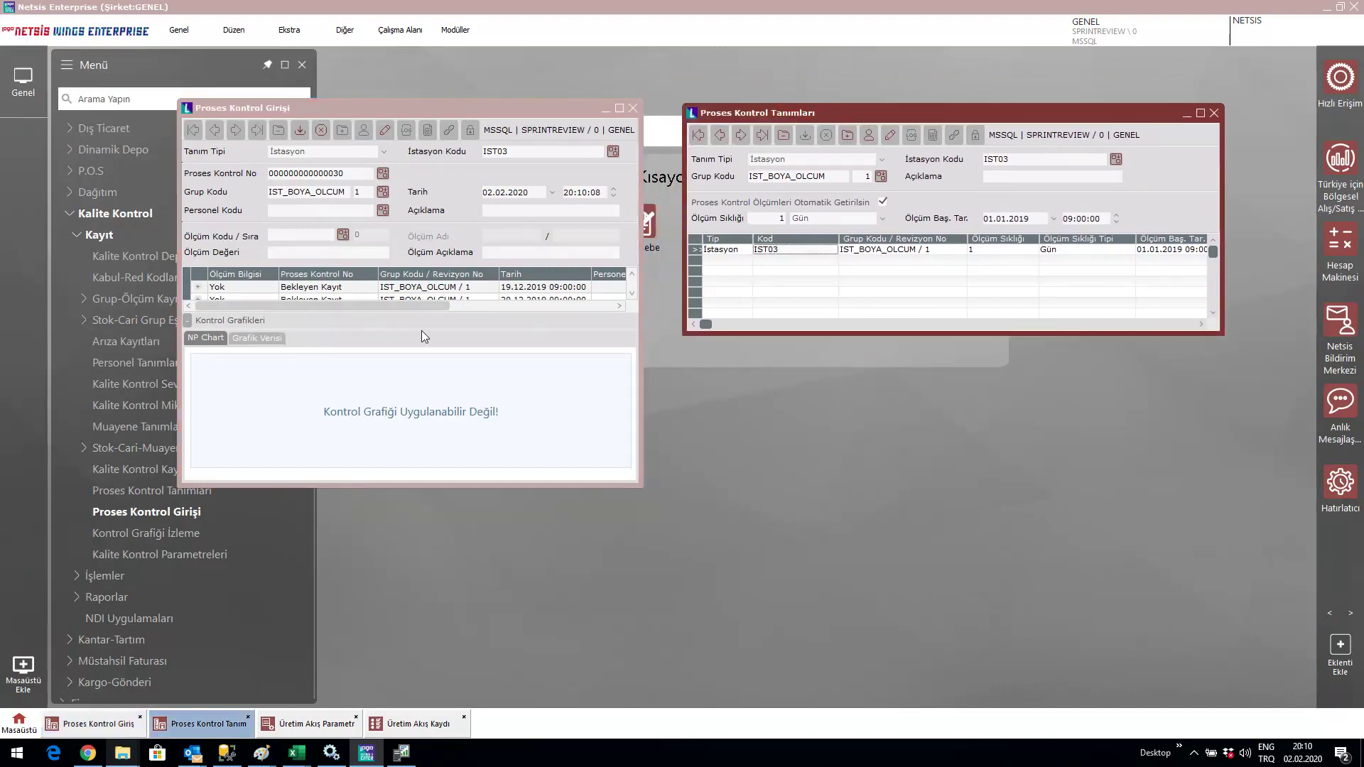
{"action": "double_click", "coordinate": [432, 488]}
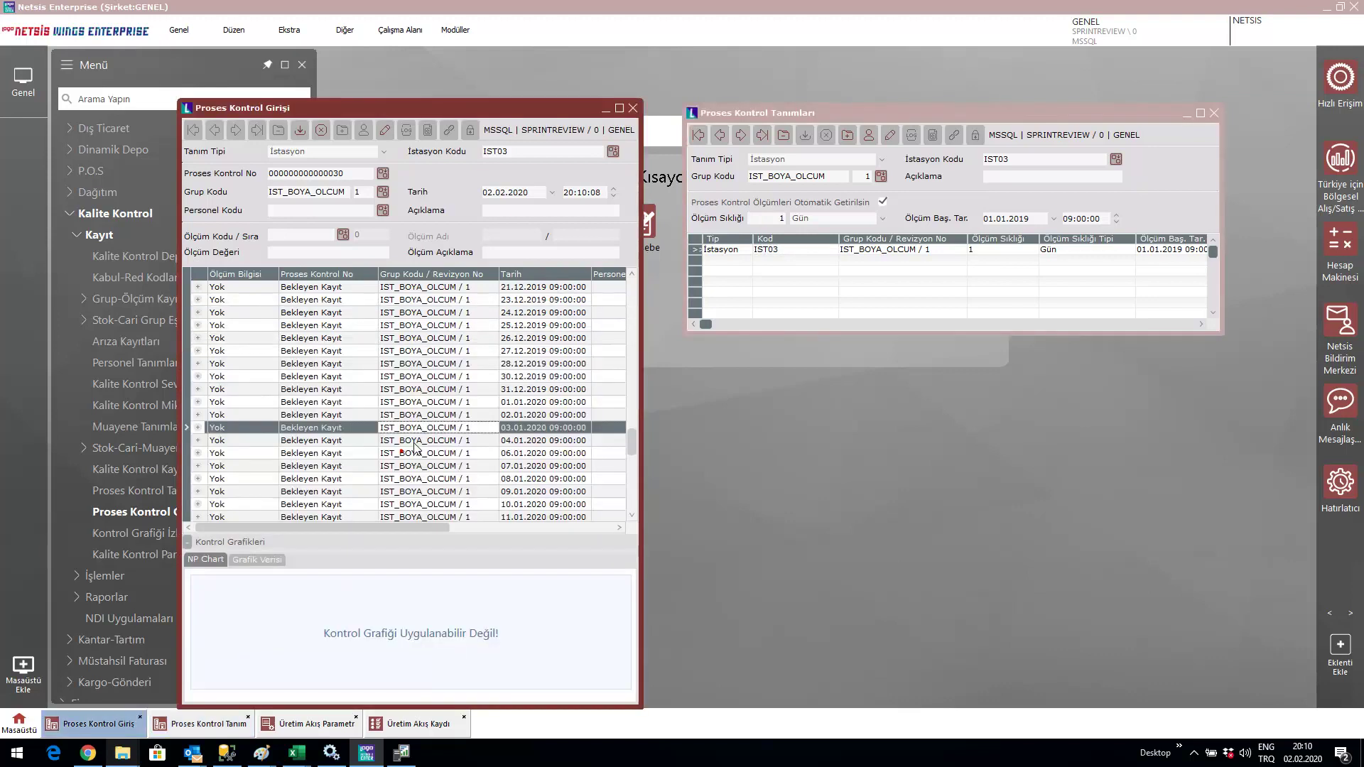
{"action": "scroll", "coordinate": [416, 448], "scroll_direction": "down", "scroll_amount": 7}
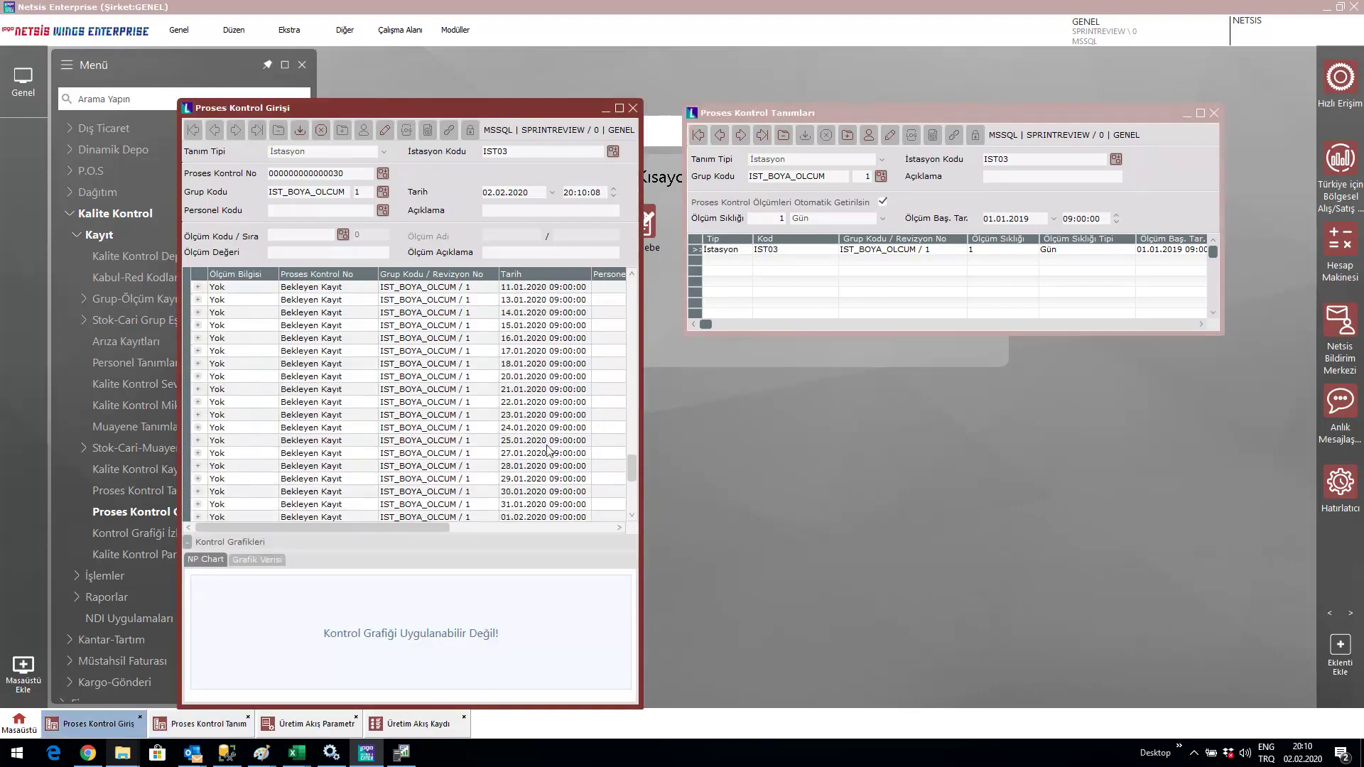
{"action": "scroll", "coordinate": [584, 459], "scroll_direction": "down", "scroll_amount": 3}
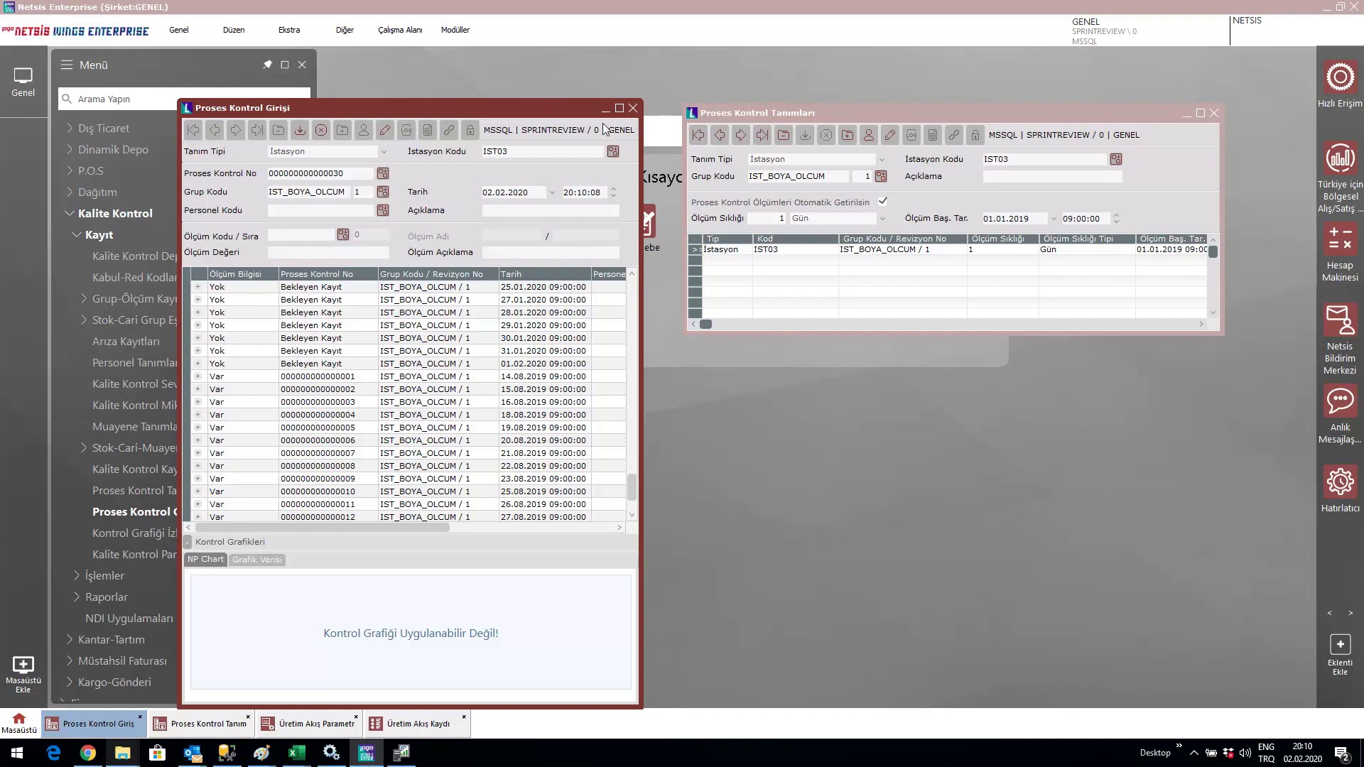
Step: Maximize the Proses Kontrol Girişi form and review its definition type, station, control number, group and date fields
{"action": "left_click", "coordinate": [618, 108]}
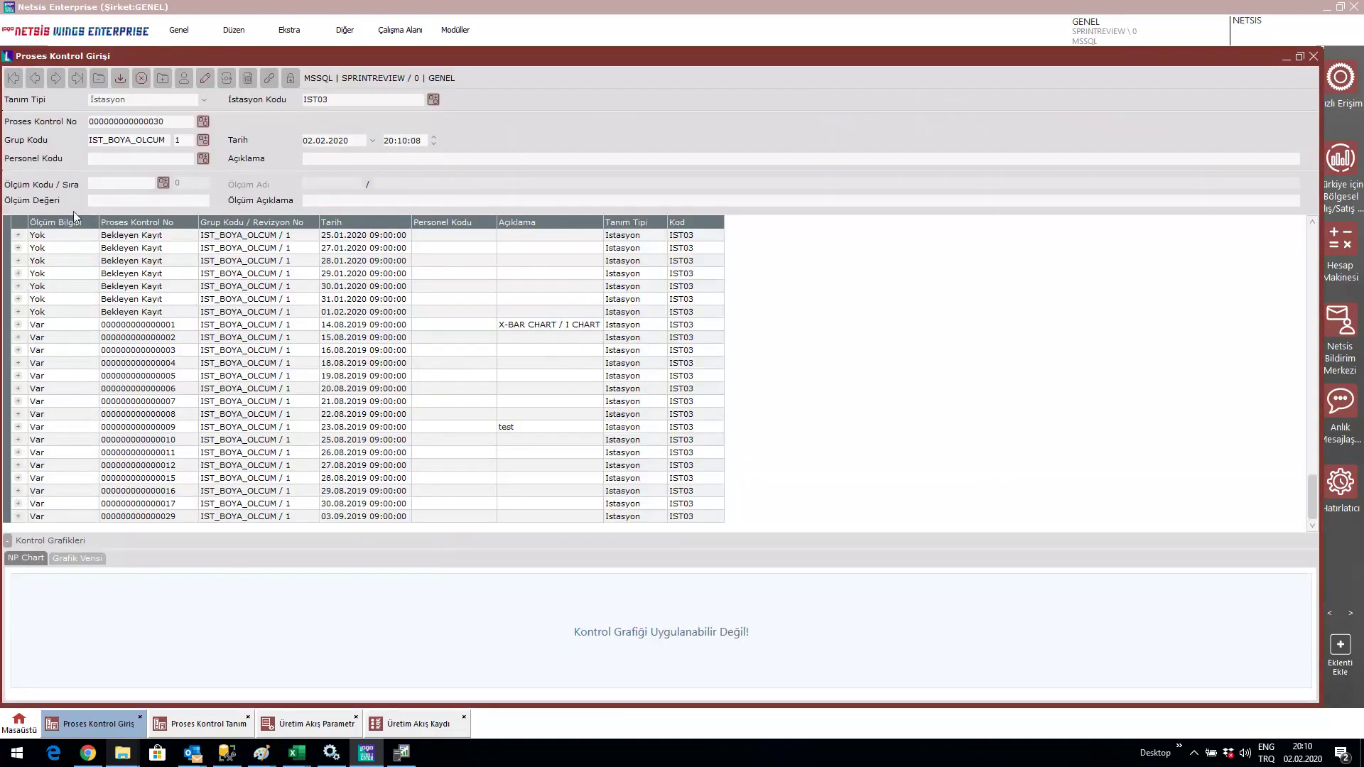
{"action": "left_click", "coordinate": [186, 414]}
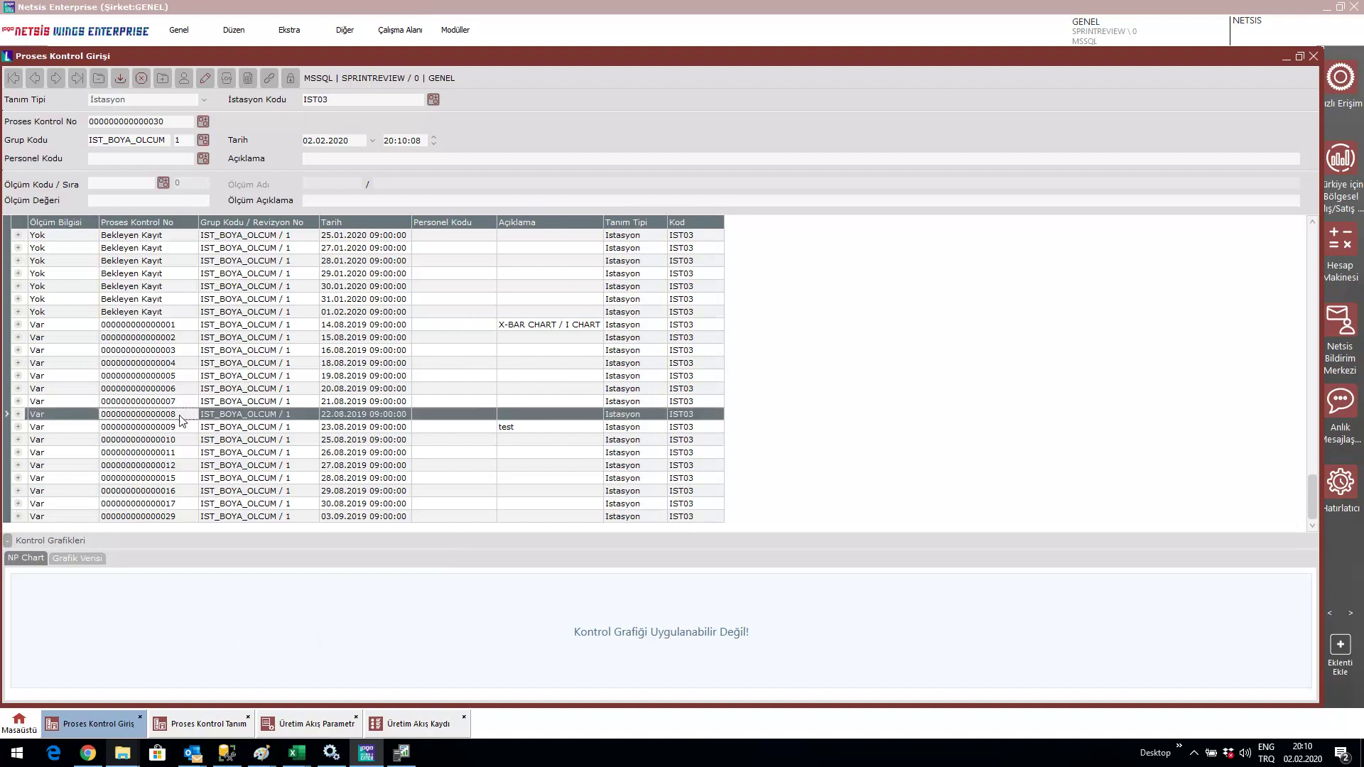
{"action": "left_click", "coordinate": [164, 102]}
{"action": "left_click", "coordinate": [142, 110]}
{"action": "left_click", "coordinate": [341, 100]}
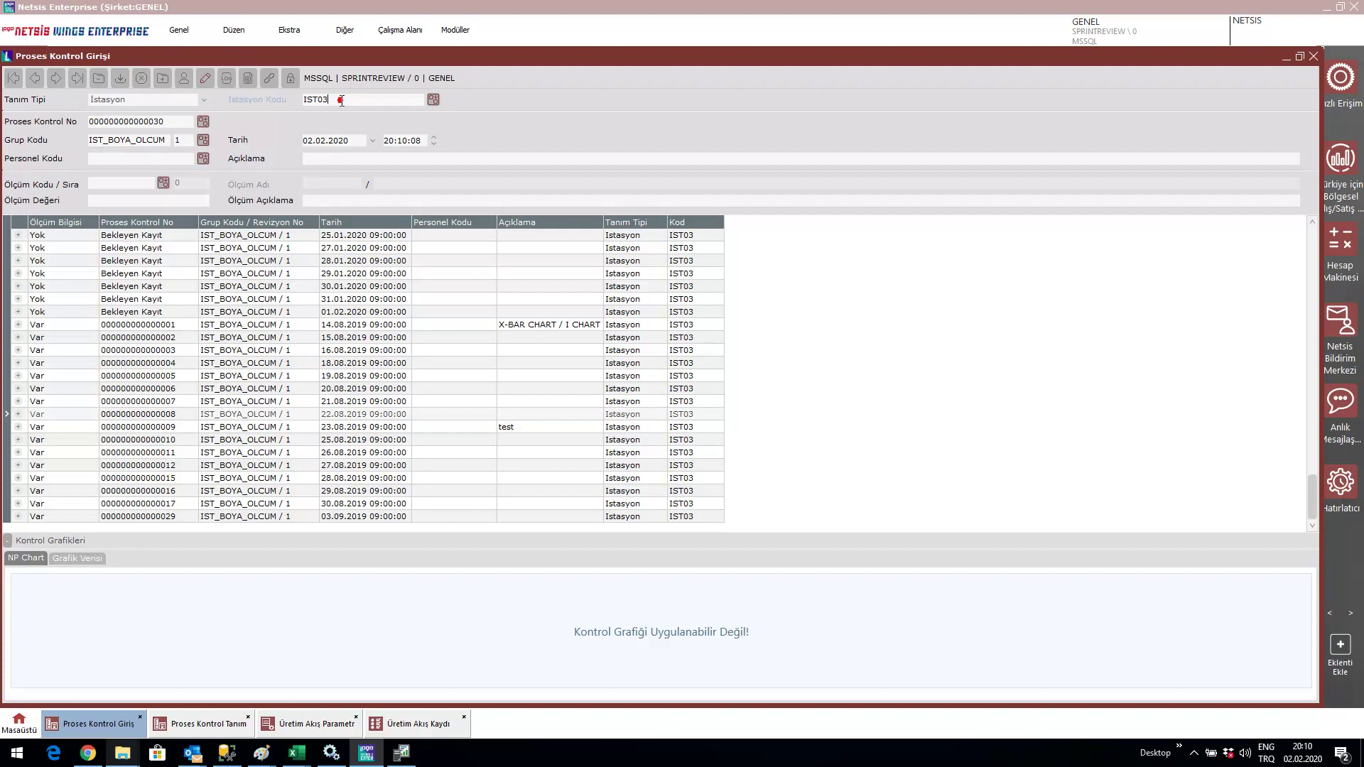
{"action": "key", "text": "Tab"}
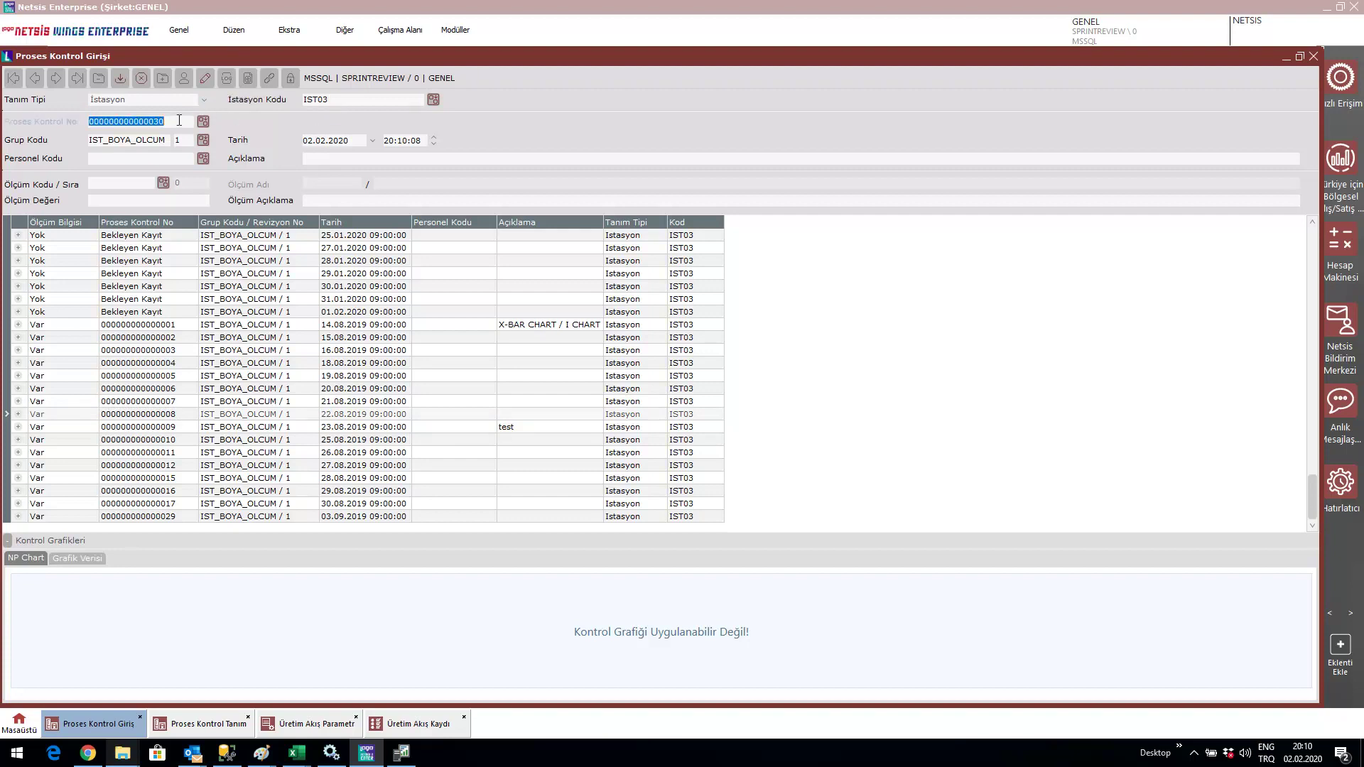
{"action": "left_click", "coordinate": [190, 119]}
{"action": "key", "text": "Tab"}
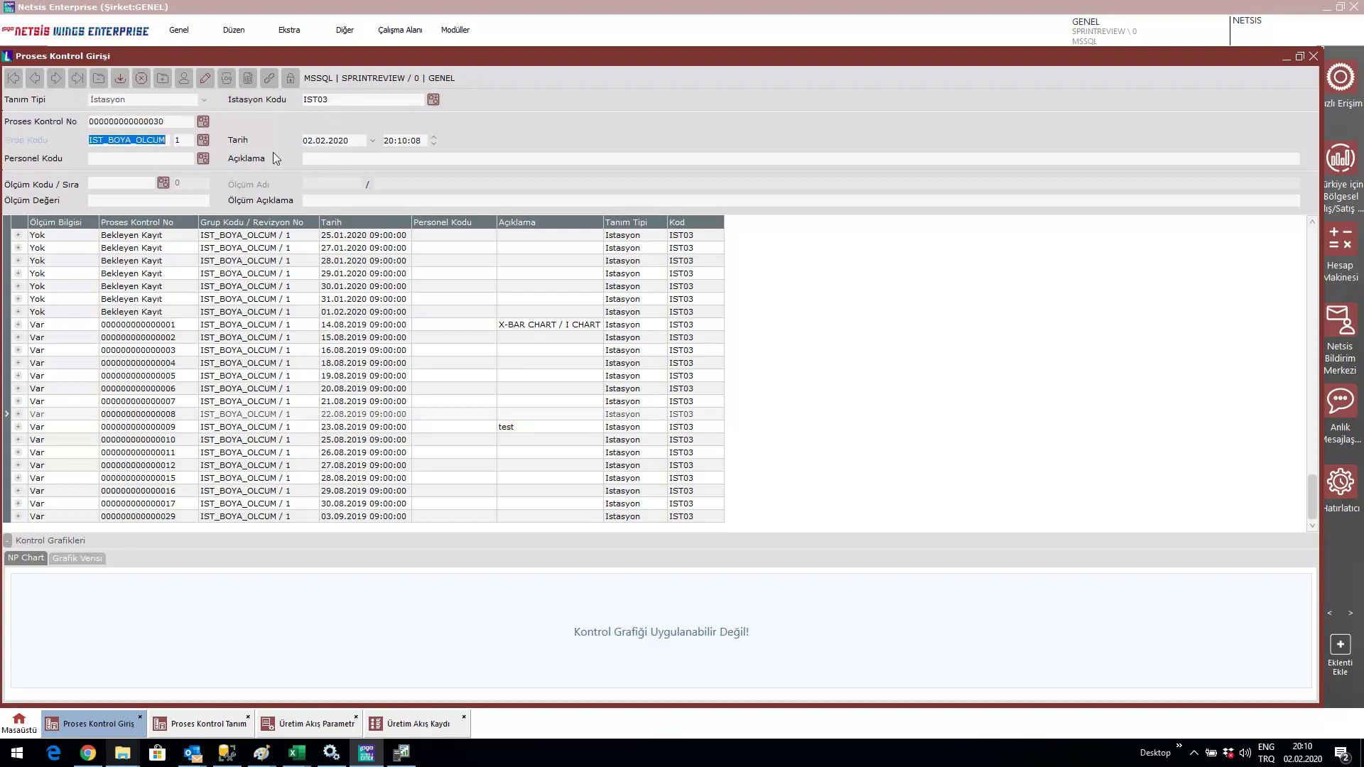
{"action": "key", "text": "Tab"}
{"action": "key", "text": "Tab"}
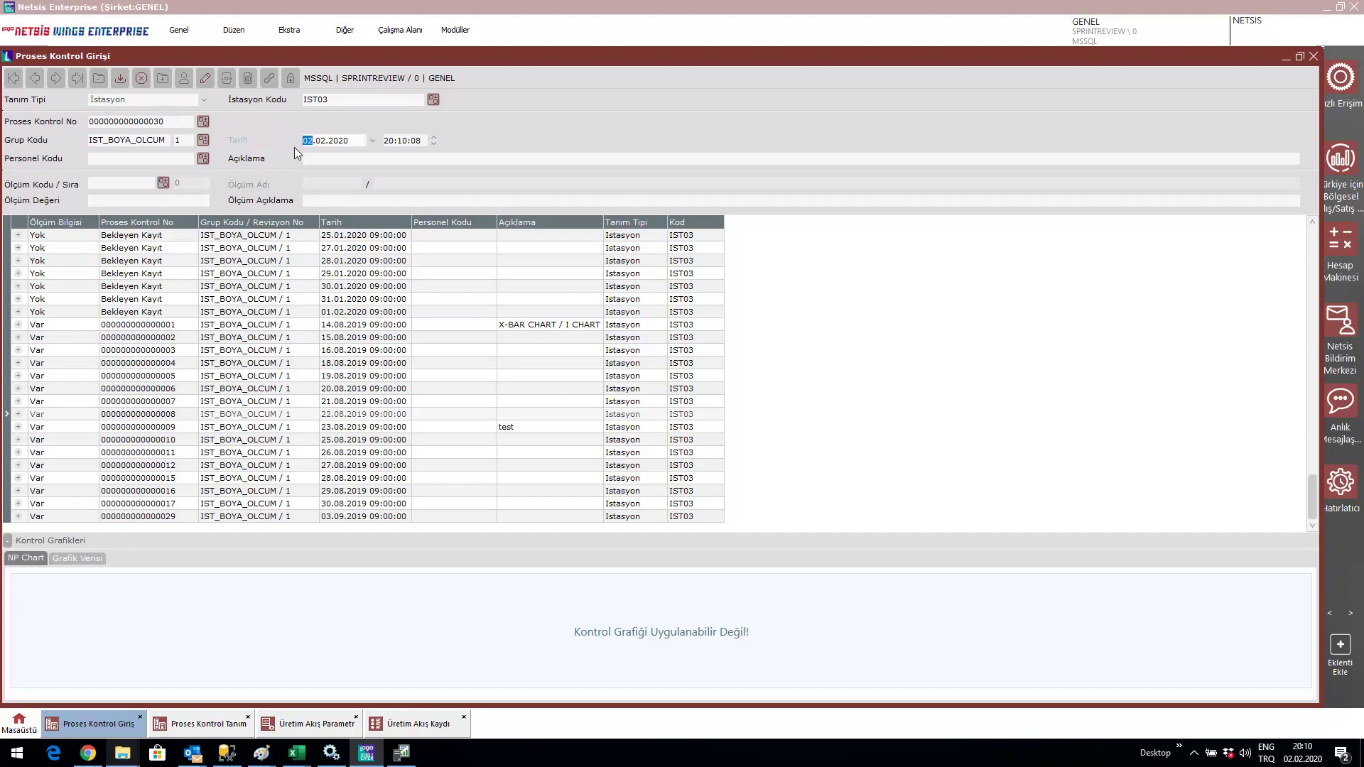
Step: Assign the third operator in the Personel Rehberi to the new entry and load its measurement lines
{"action": "key", "text": "Tab"}
{"action": "key", "text": "Tab"}
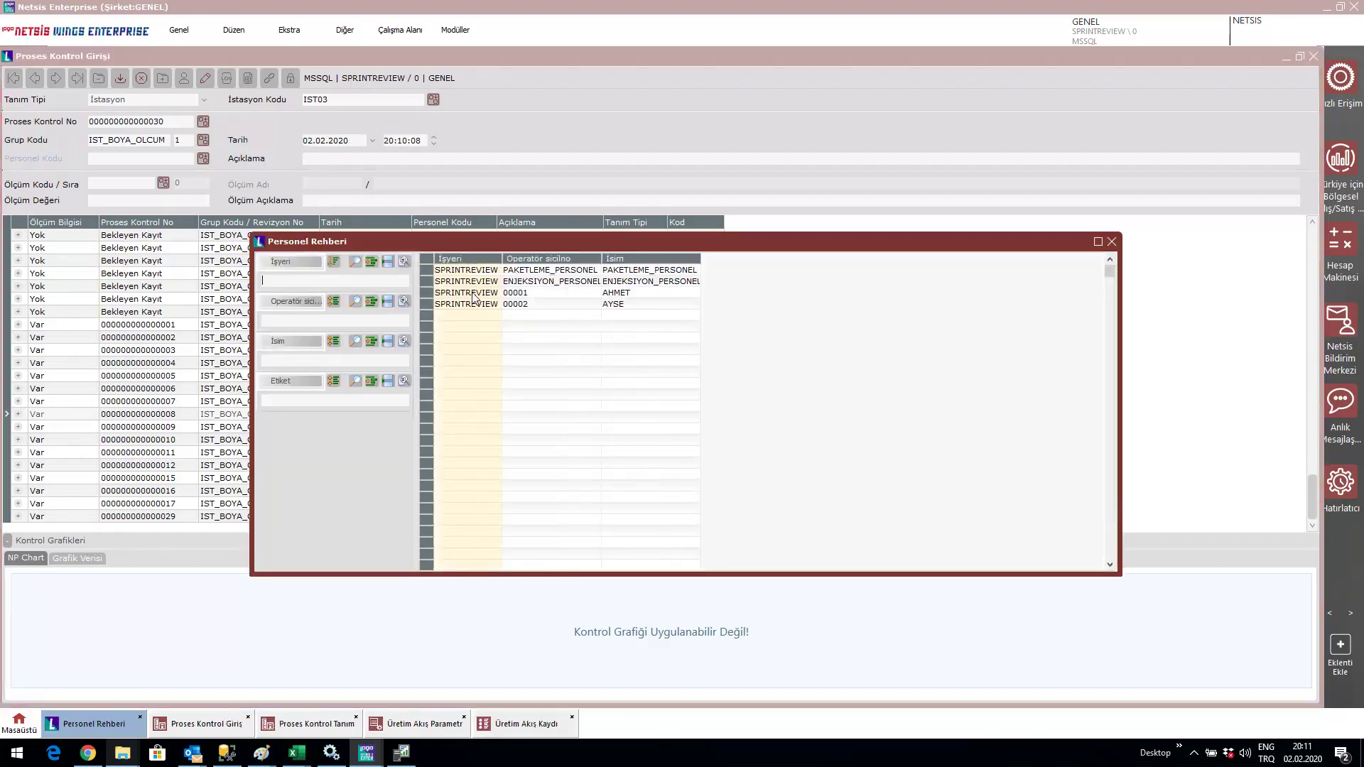
{"action": "left_click", "coordinate": [466, 295]}
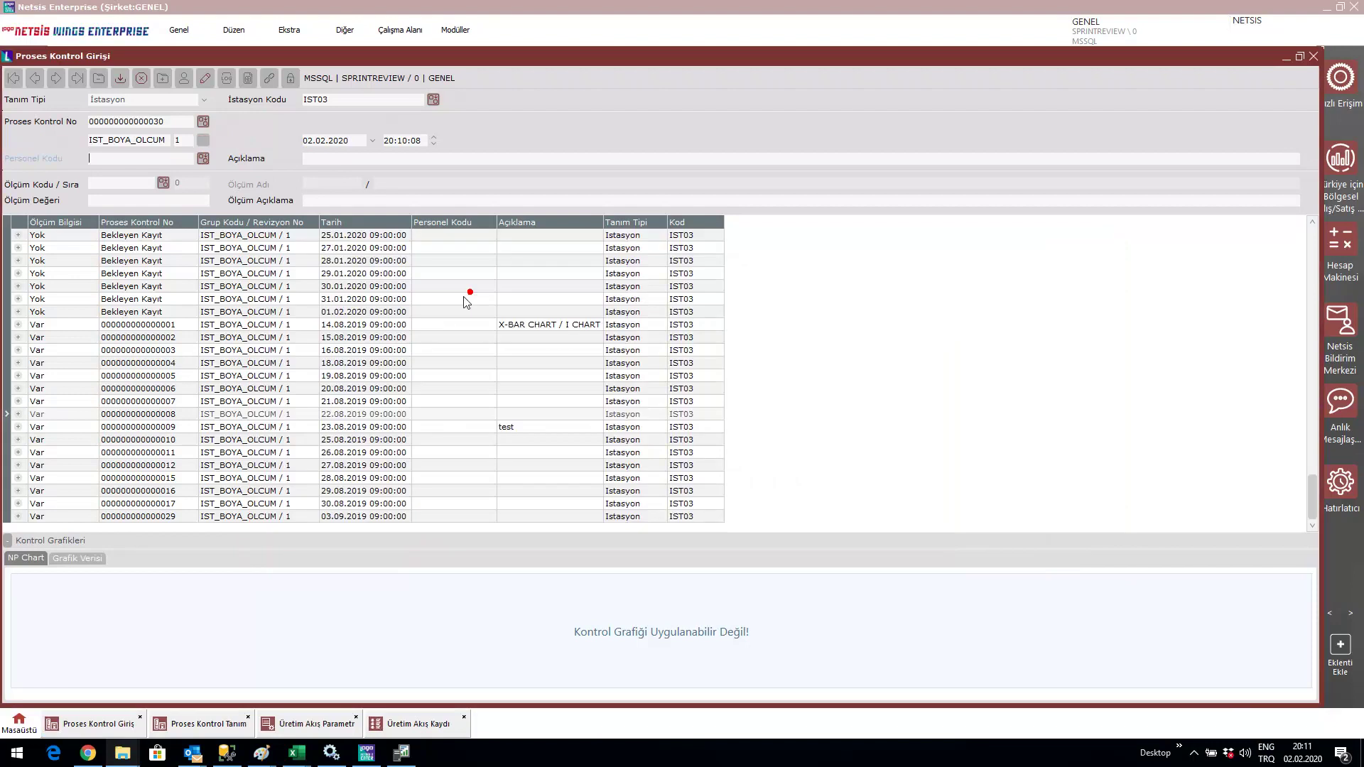
{"action": "left_click", "coordinate": [167, 185]}
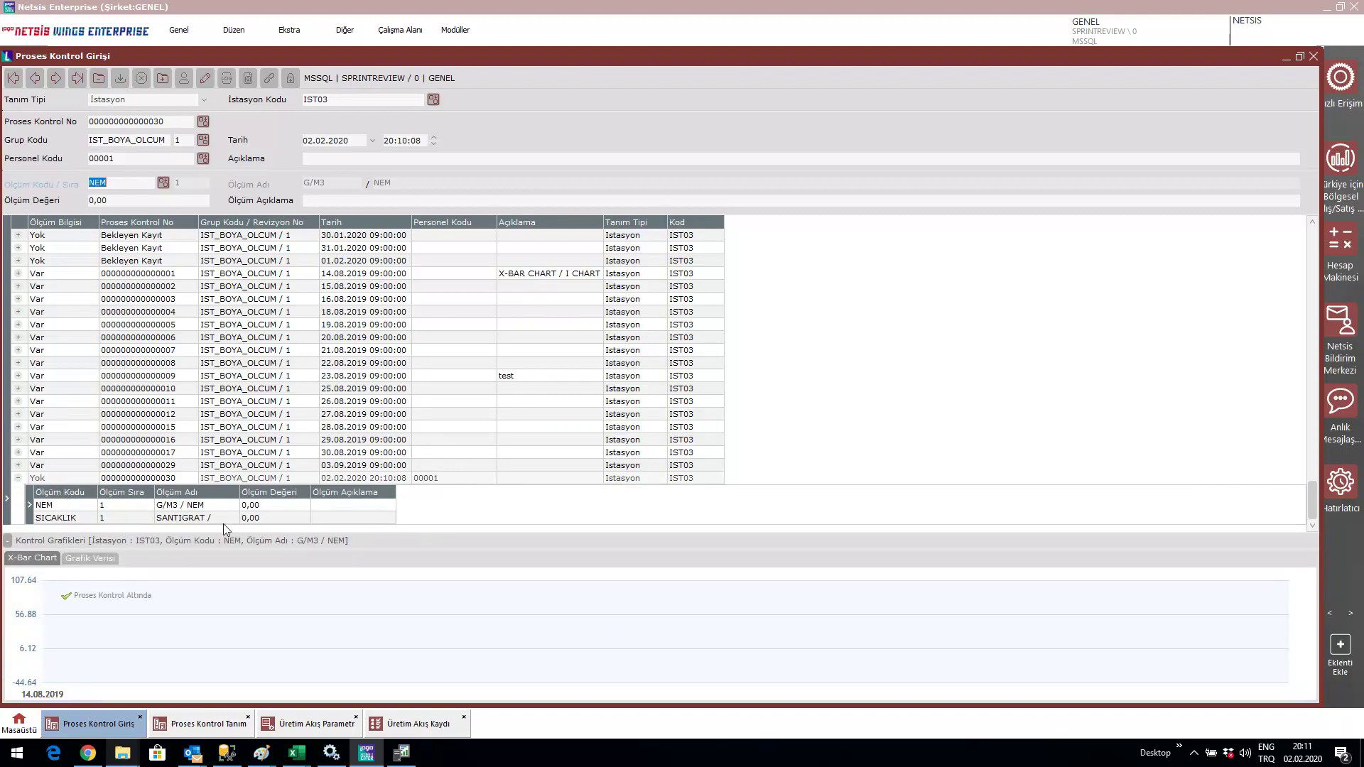
Step: Enter the measurement values 15 for NEM and 20 for SICAKLIK in the new process control record
{"action": "key", "text": "Return"}
{"action": "type", "text": "15"}
{"action": "key", "text": "Return"}
{"action": "key", "text": "Return"}
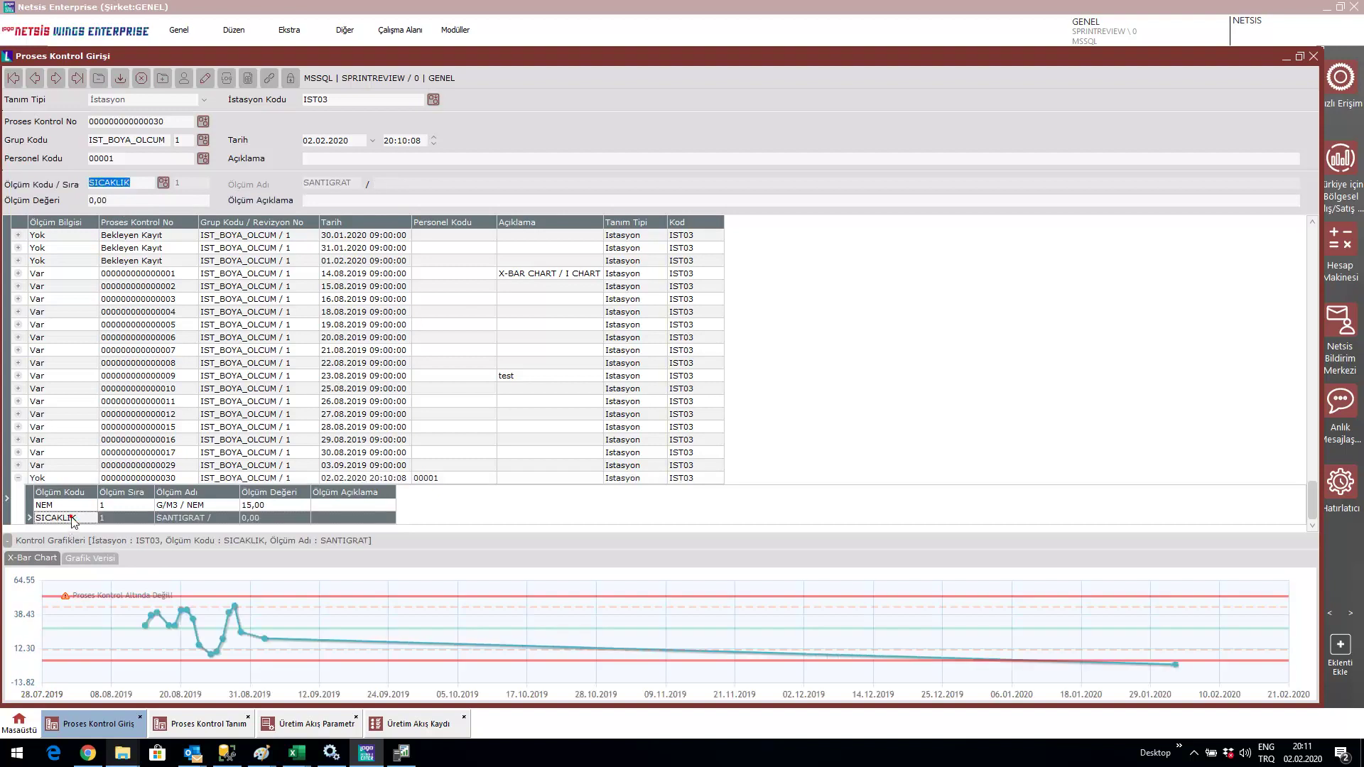
{"action": "left_click", "coordinate": [274, 518]}
{"action": "type", "text": "20"}
{"action": "key", "text": "Return"}
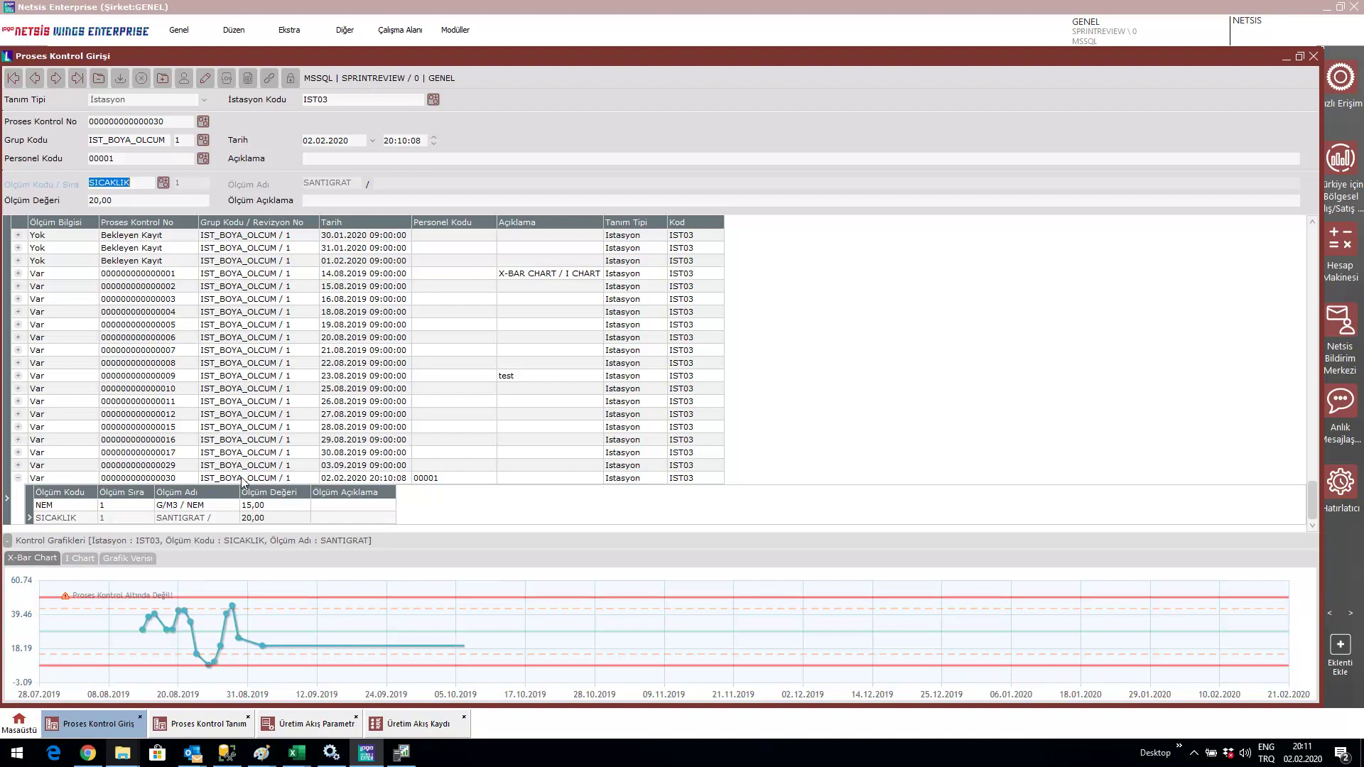
Step: Compare the NEM and SICAKLIK control graphics, examining the process status and both the X-Bar Chart and I Chart for SICAKLIK
{"action": "left_click", "coordinate": [68, 506]}
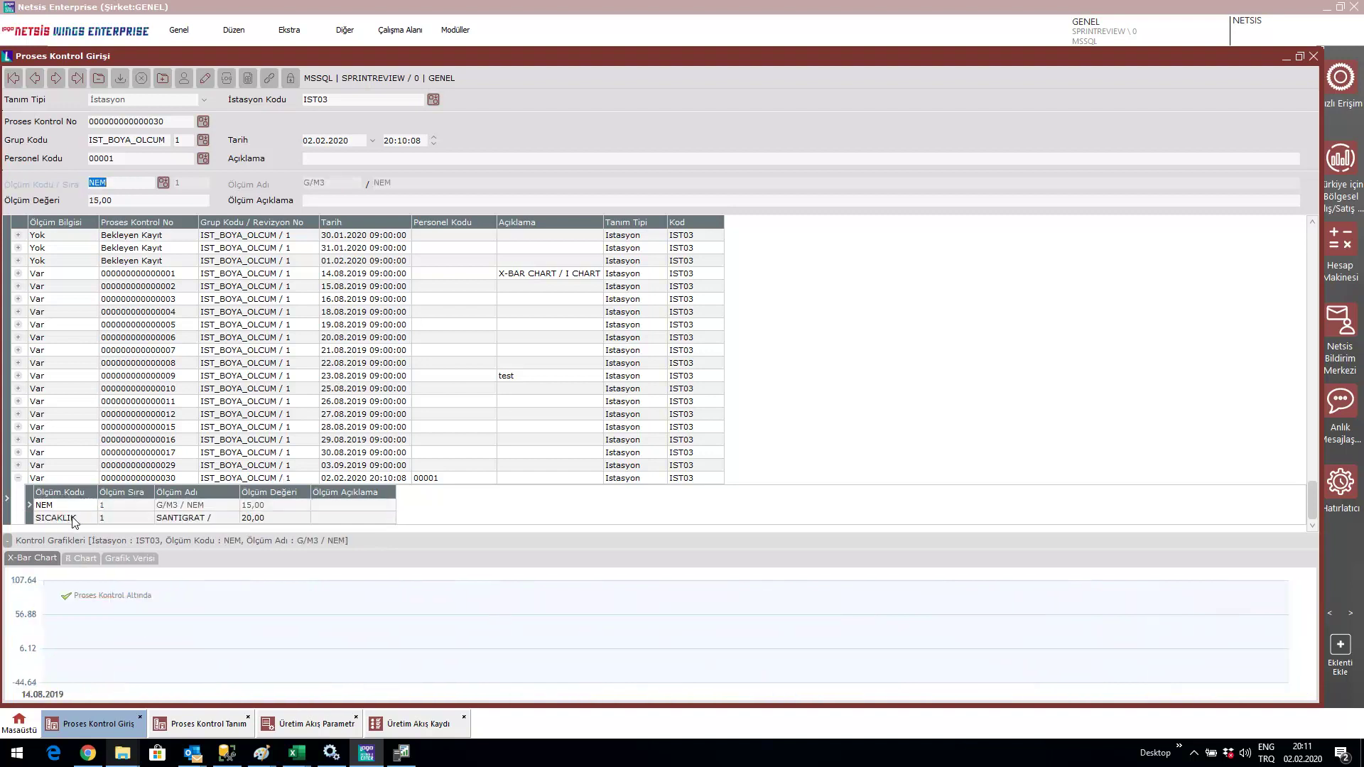
{"action": "left_click", "coordinate": [65, 518]}
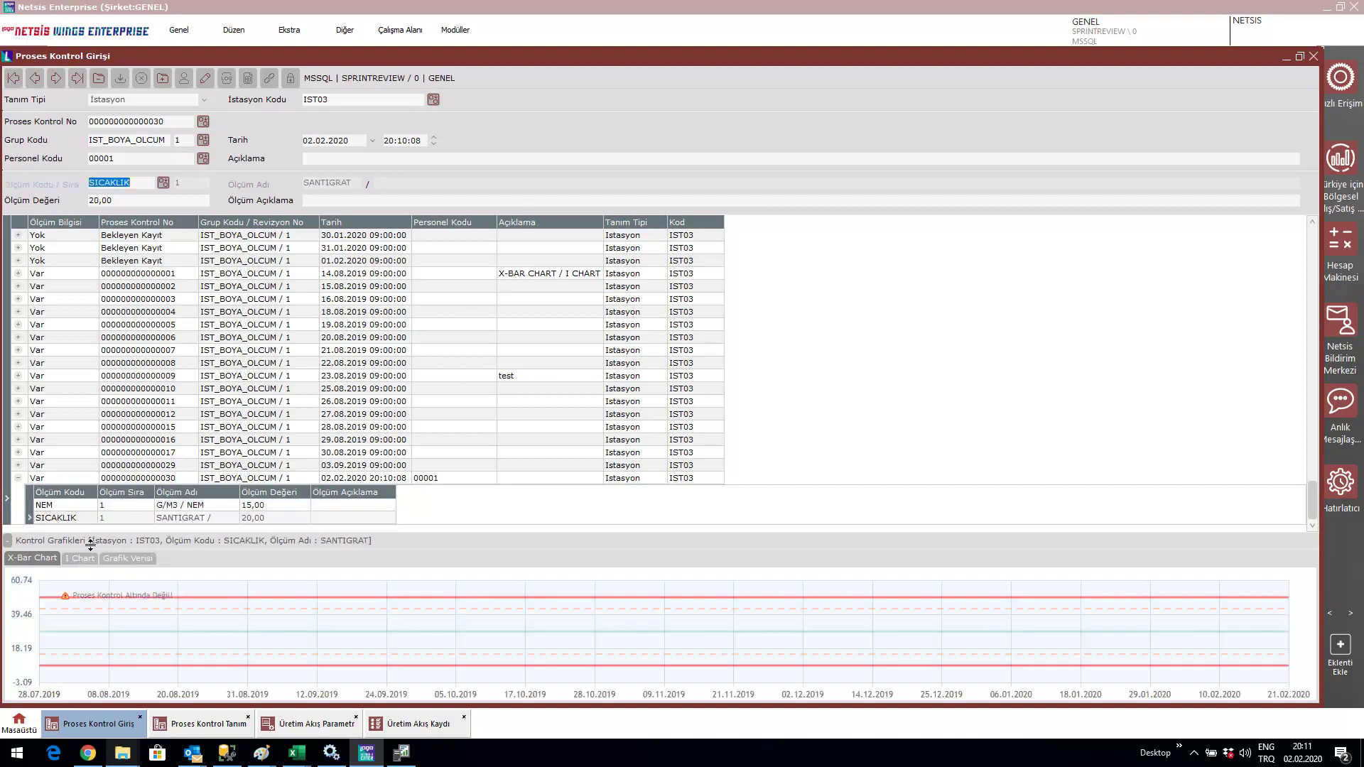
{"action": "mouse_move", "coordinate": [153, 609]}
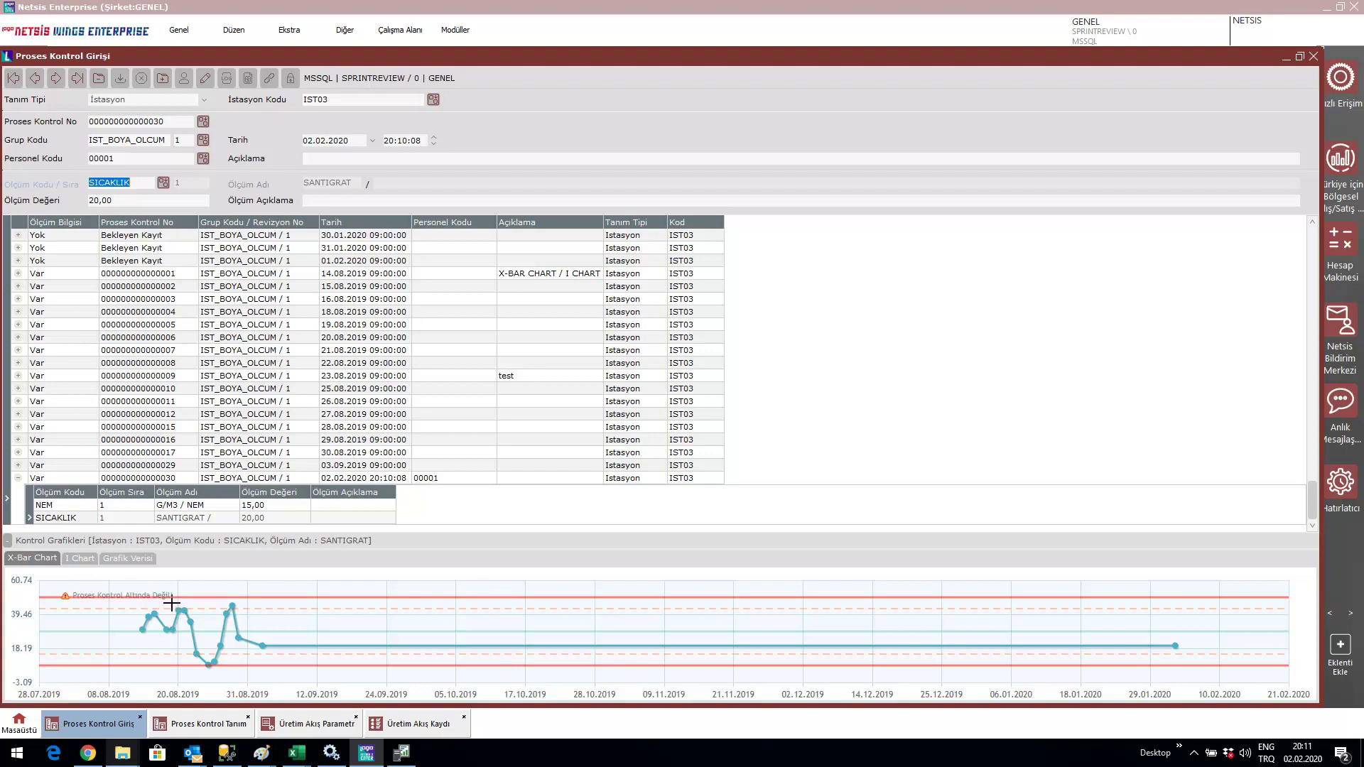
{"action": "left_click", "coordinate": [72, 596]}
{"action": "left_click", "coordinate": [77, 559]}
{"action": "left_click", "coordinate": [50, 561]}
{"action": "left_click", "coordinate": [79, 559]}
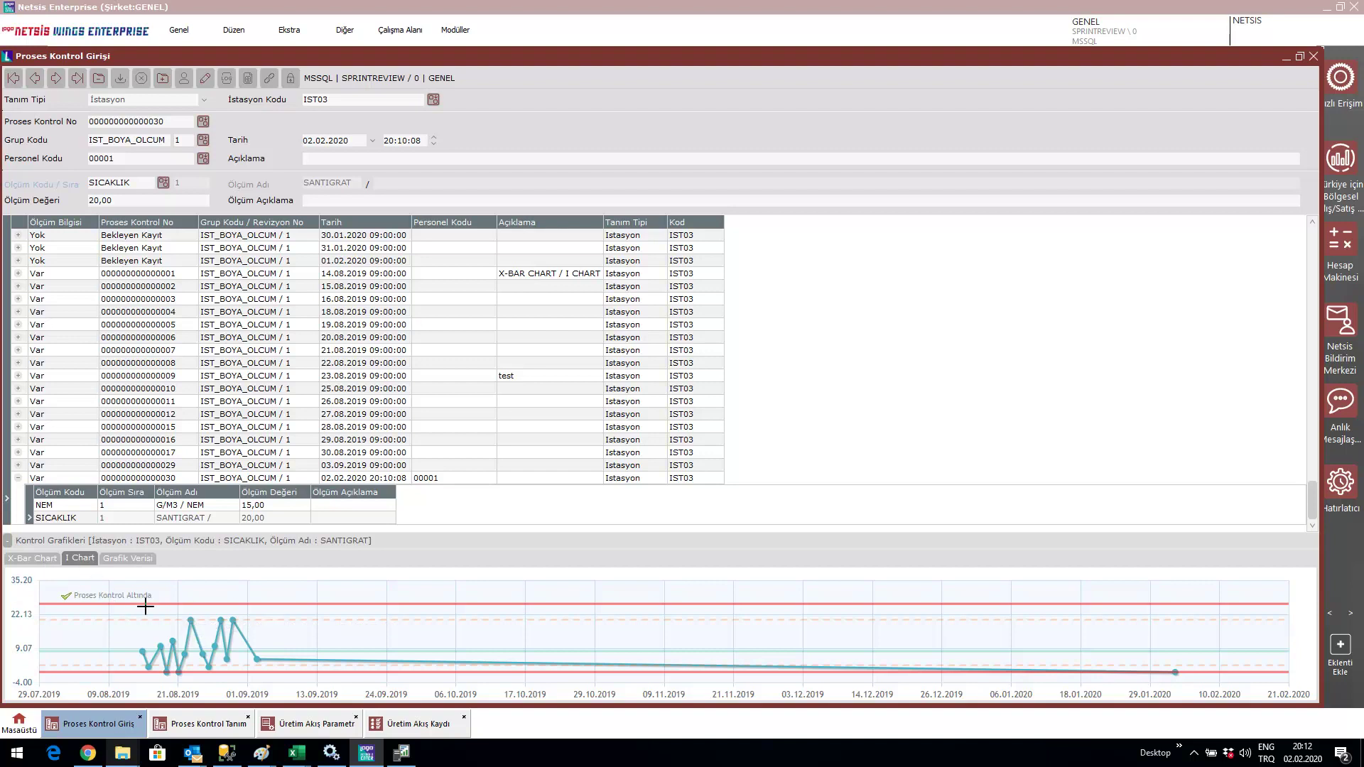
{"action": "left_click", "coordinate": [47, 559]}
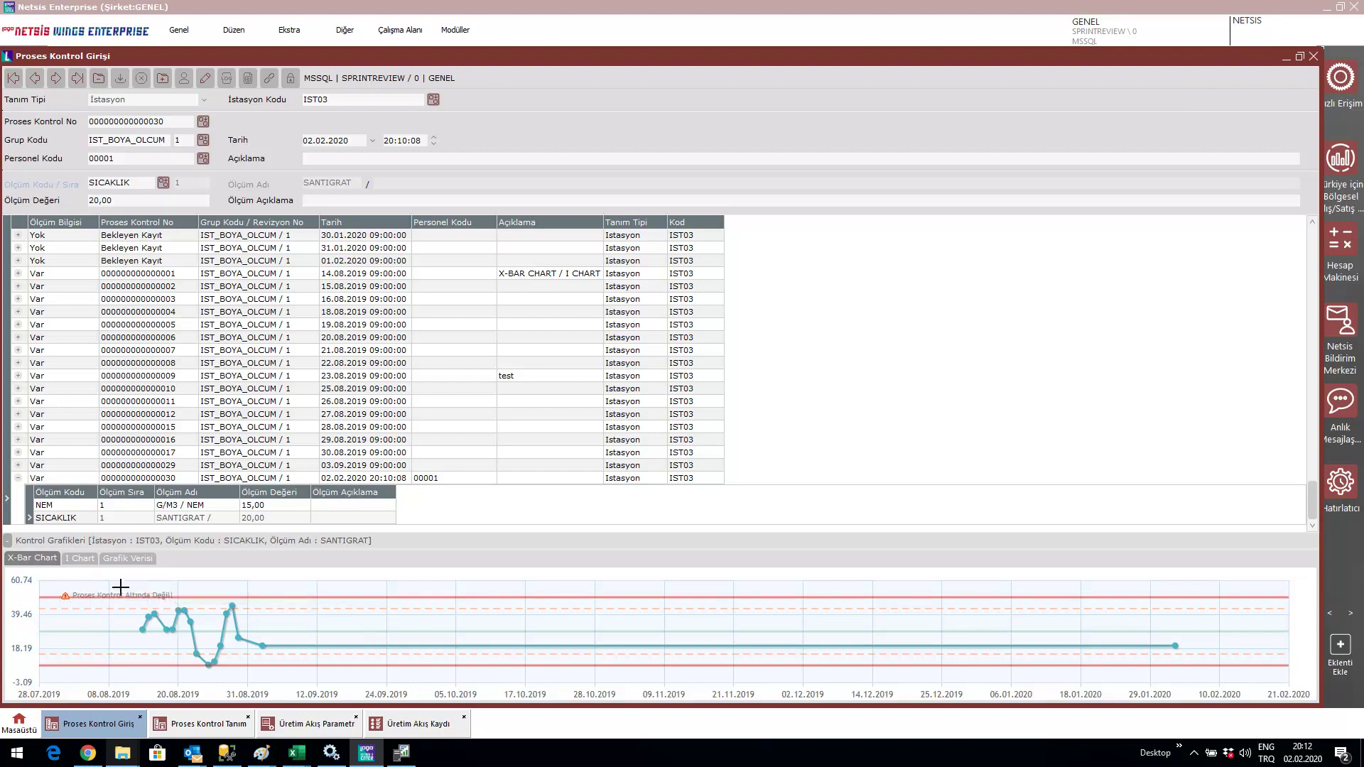
Step: Open Kalite Kontrol Parametreleri and review the control chart rules in its Kontrol Grafikleri settings
{"action": "left_click", "coordinate": [1289, 57]}
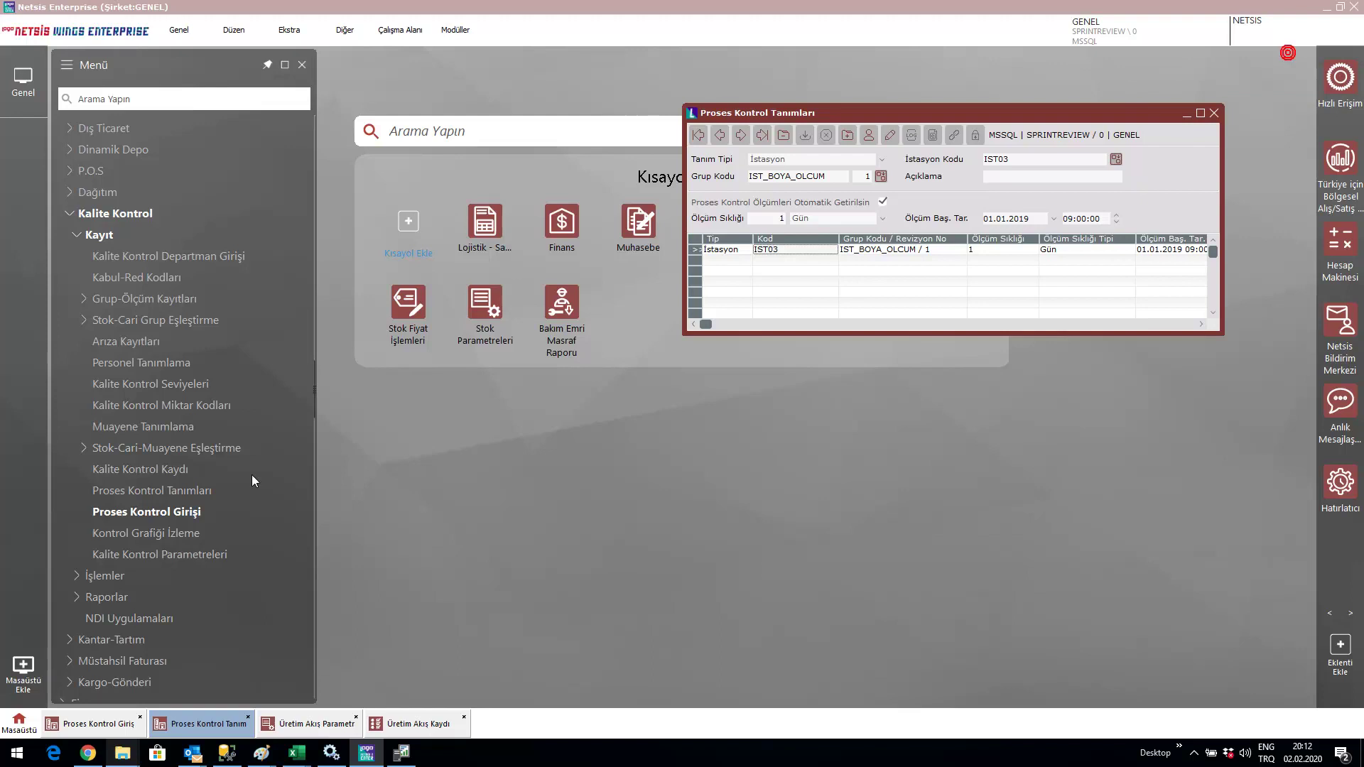
{"action": "left_click", "coordinate": [417, 135]}
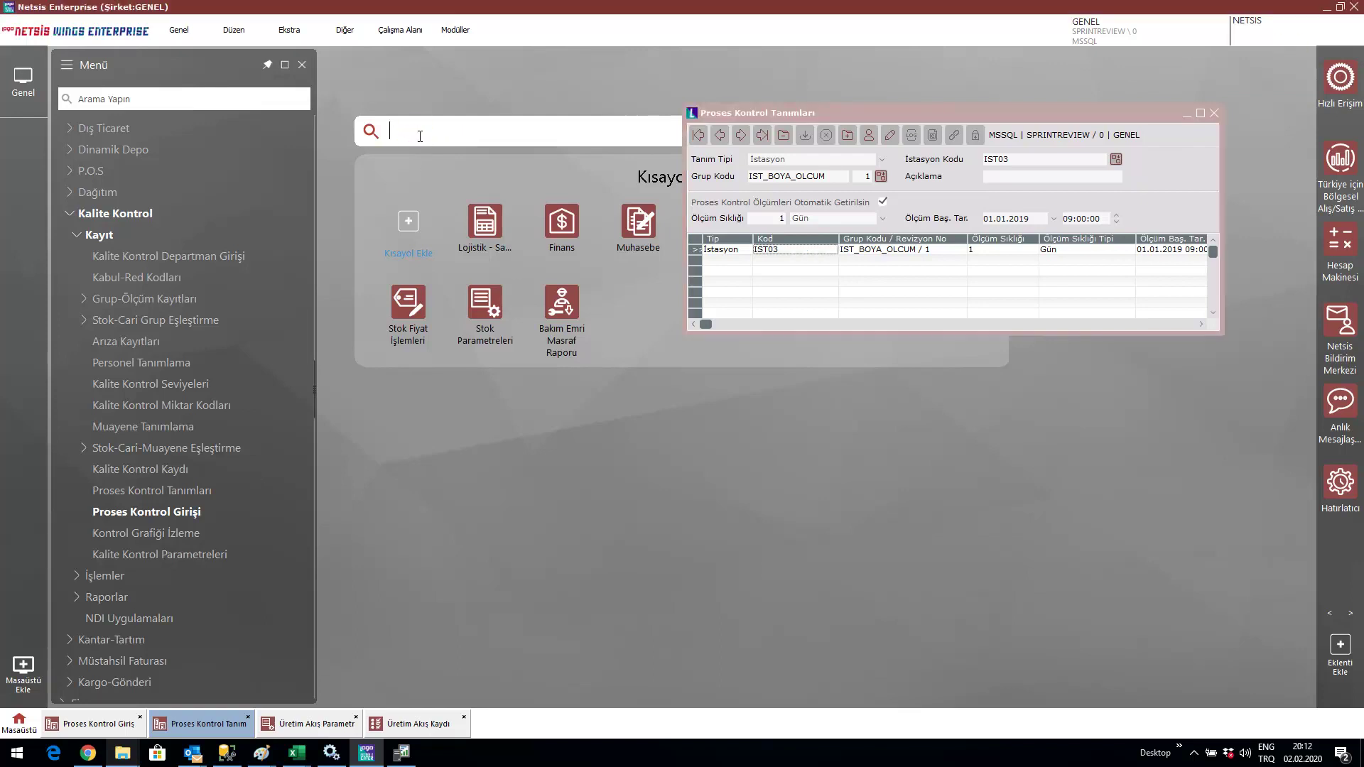
{"action": "left_click", "coordinate": [206, 554]}
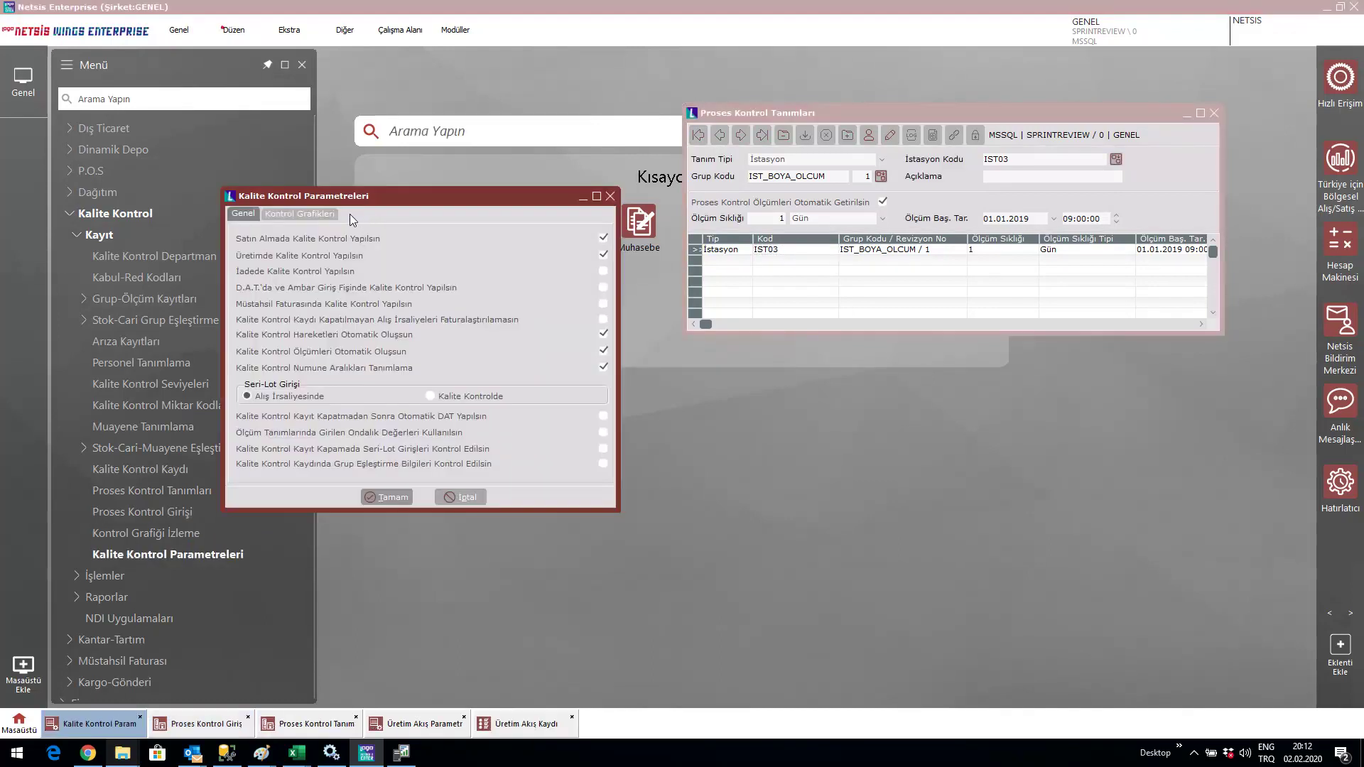
{"action": "left_click", "coordinate": [299, 213]}
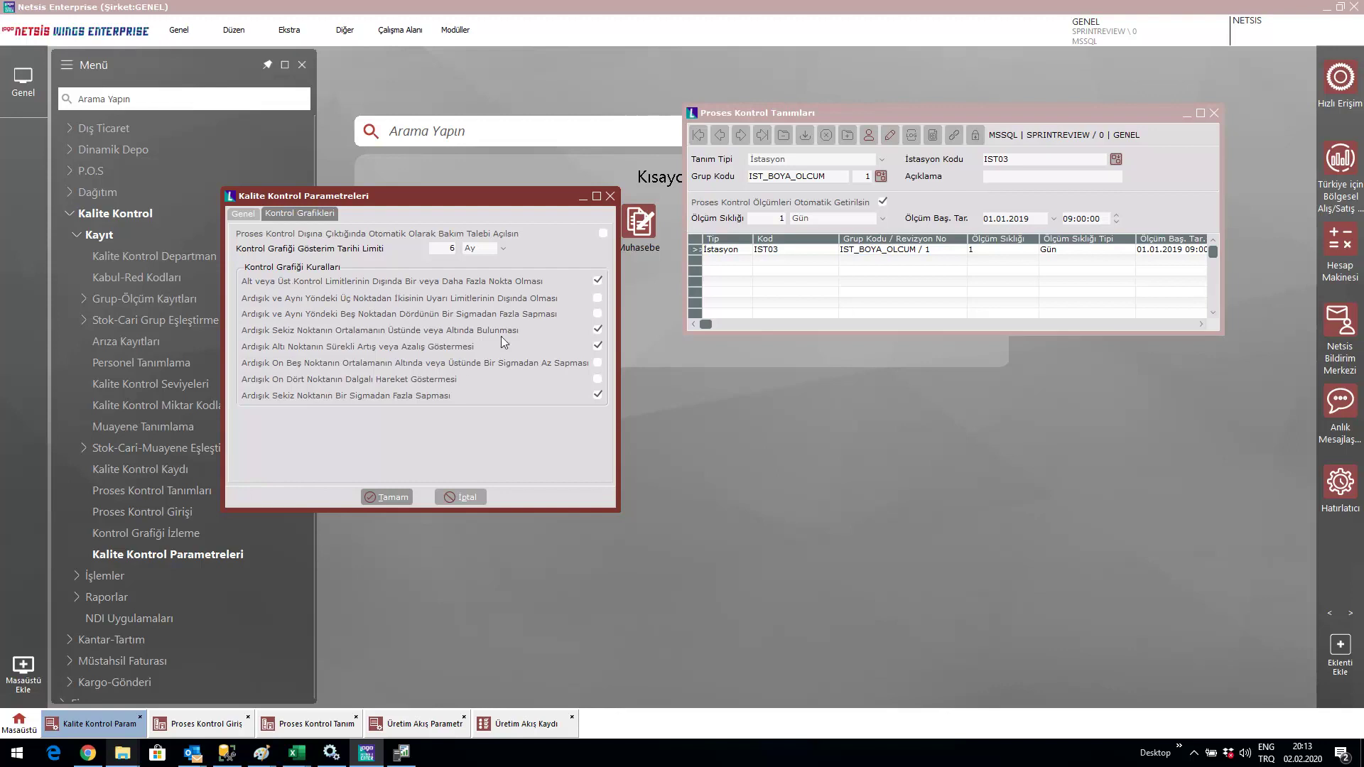
Step: Return to the Proses Kontrol Girişi record and inspect the upper and lower control limits on the SICAKLIK X-Bar Chart
{"action": "left_click", "coordinate": [206, 724]}
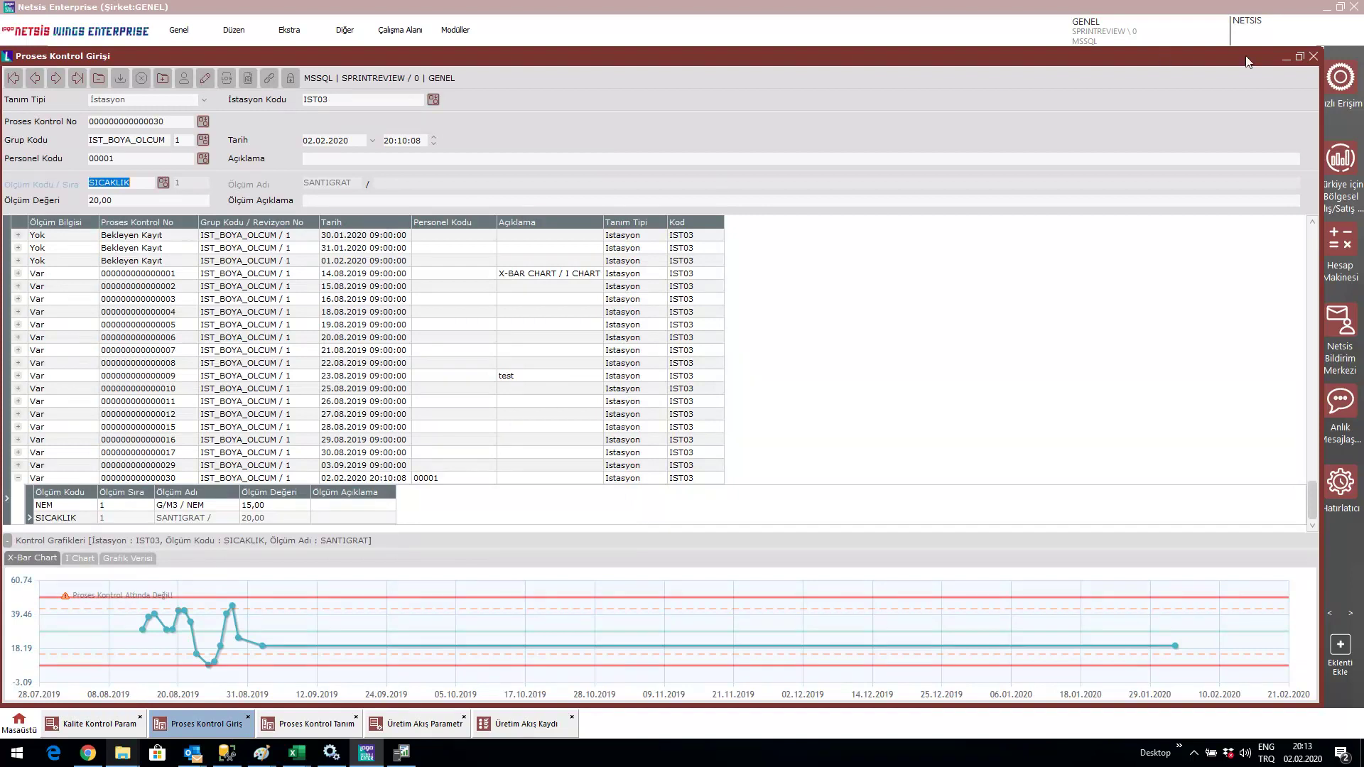
{"action": "left_click", "coordinate": [1287, 59]}
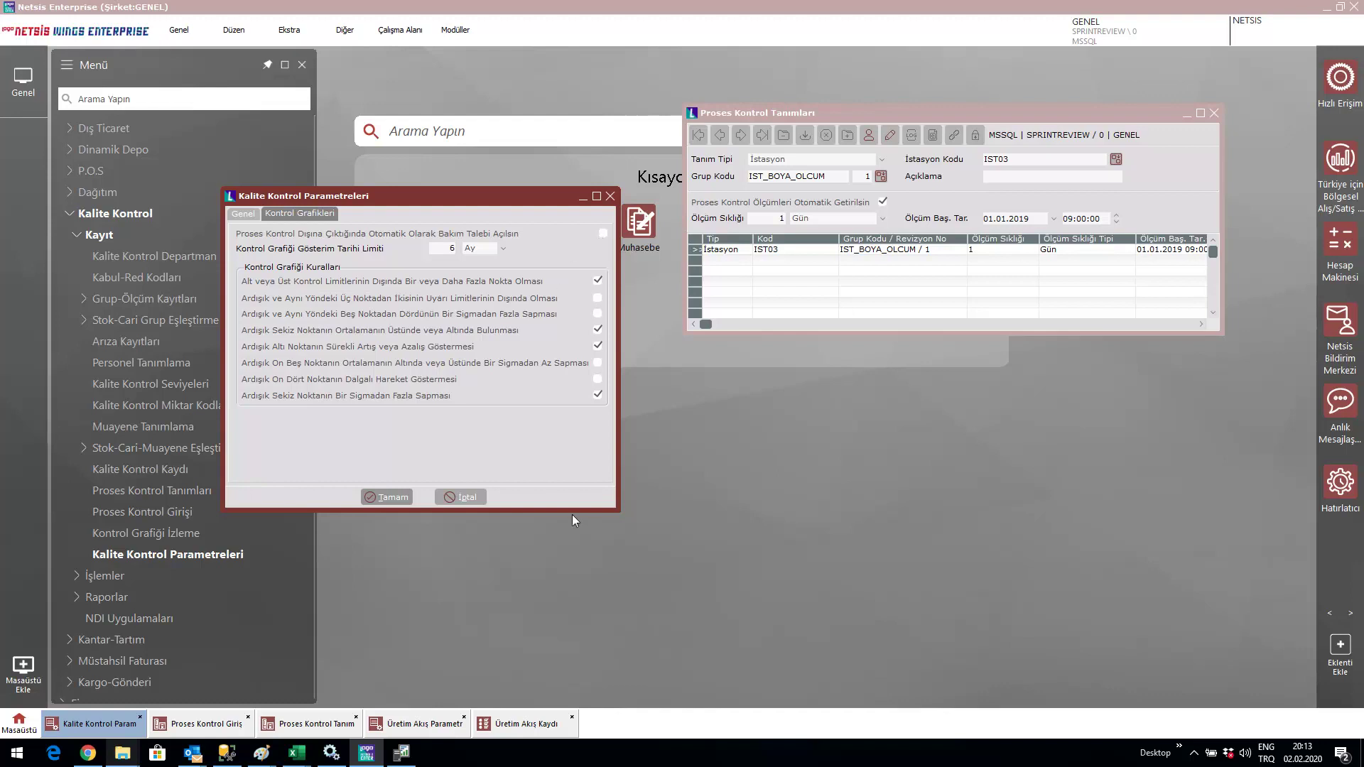
{"action": "left_click", "coordinate": [213, 723]}
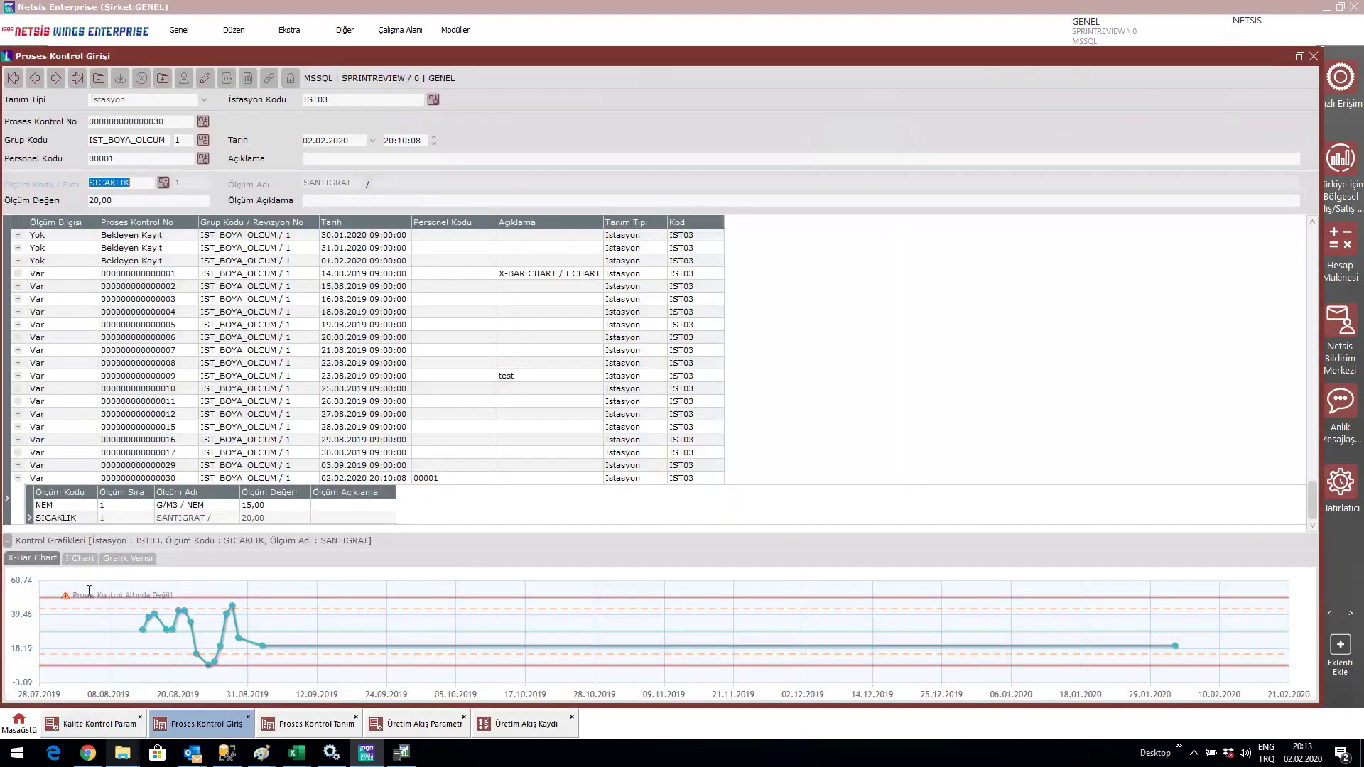
{"action": "mouse_move", "coordinate": [283, 598]}
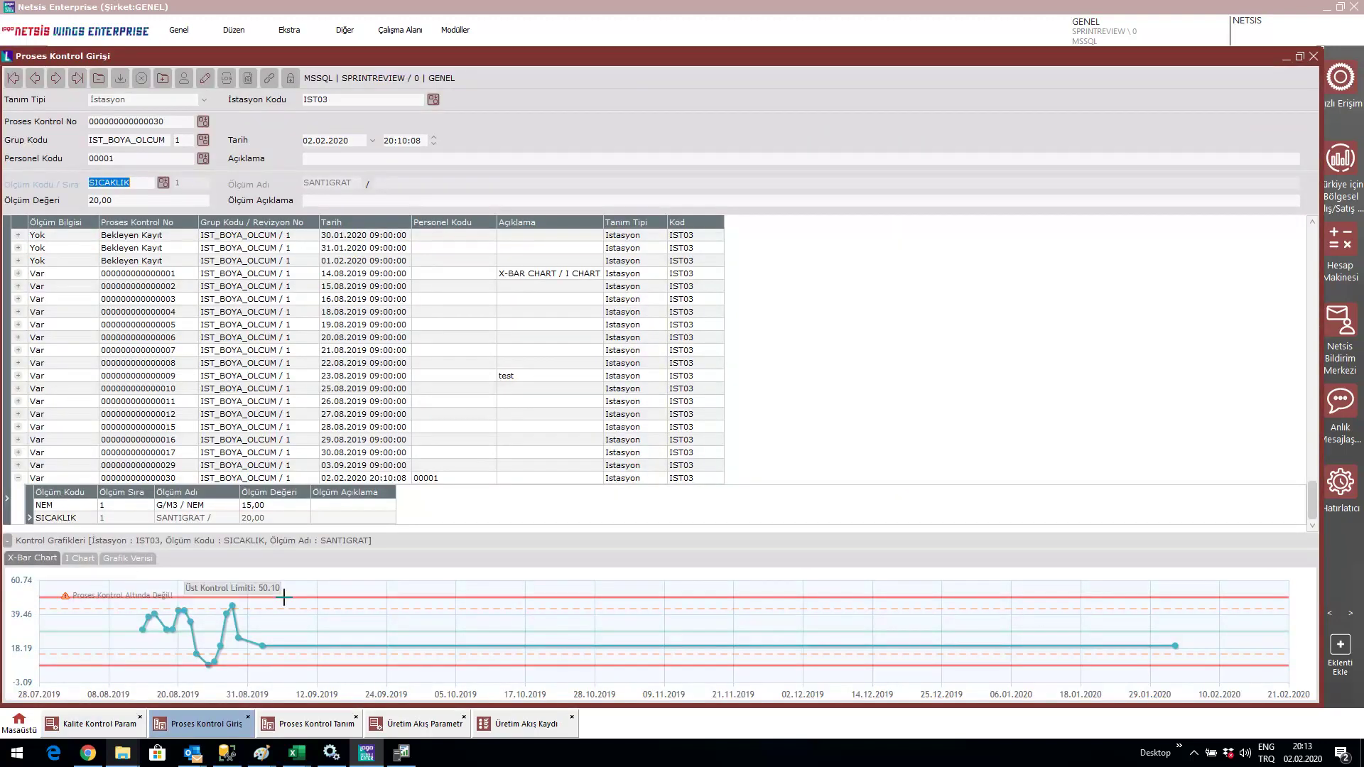
{"action": "mouse_move", "coordinate": [278, 663]}
{"action": "mouse_move", "coordinate": [209, 664]}
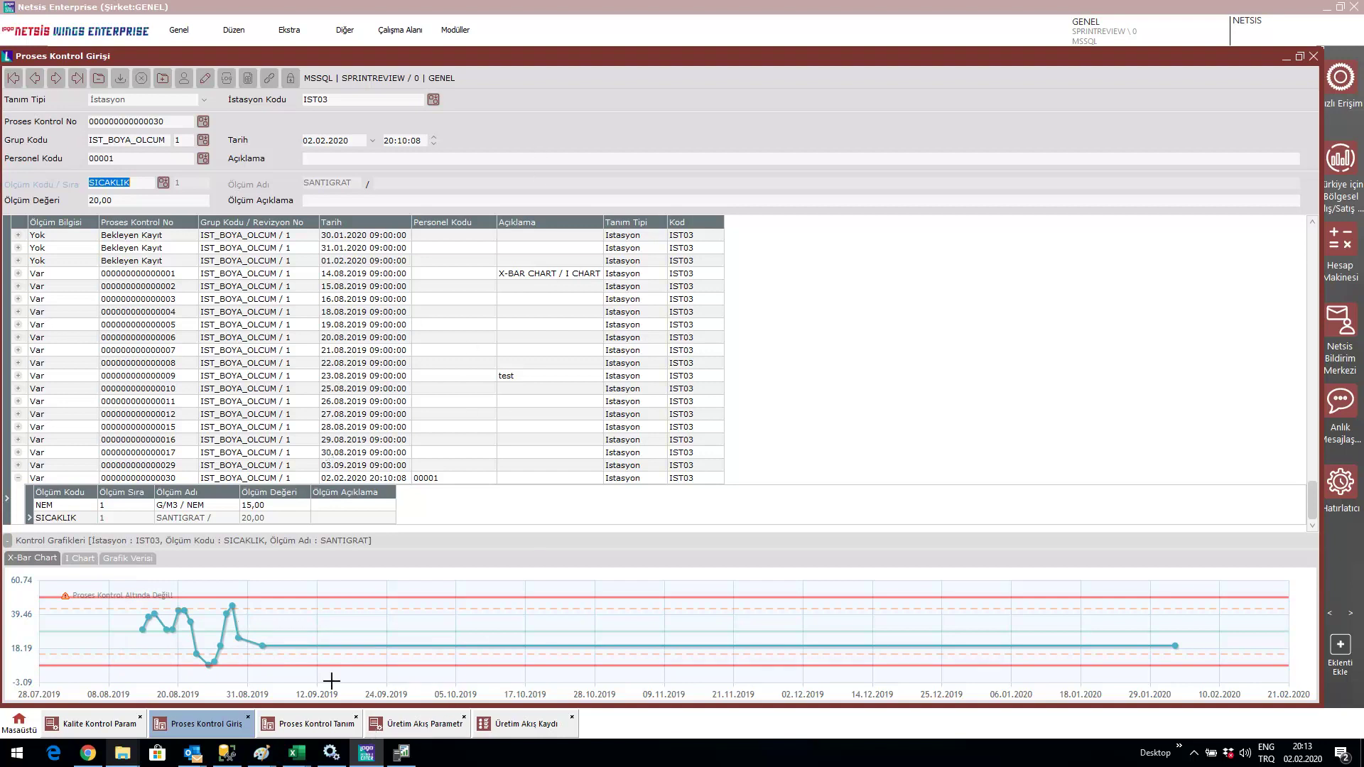
Step: Enable automatic maintenance requests for out-of-control processes in the Kontrol Grafikleri parameters and minimize the parameters window
{"action": "left_click", "coordinate": [113, 724]}
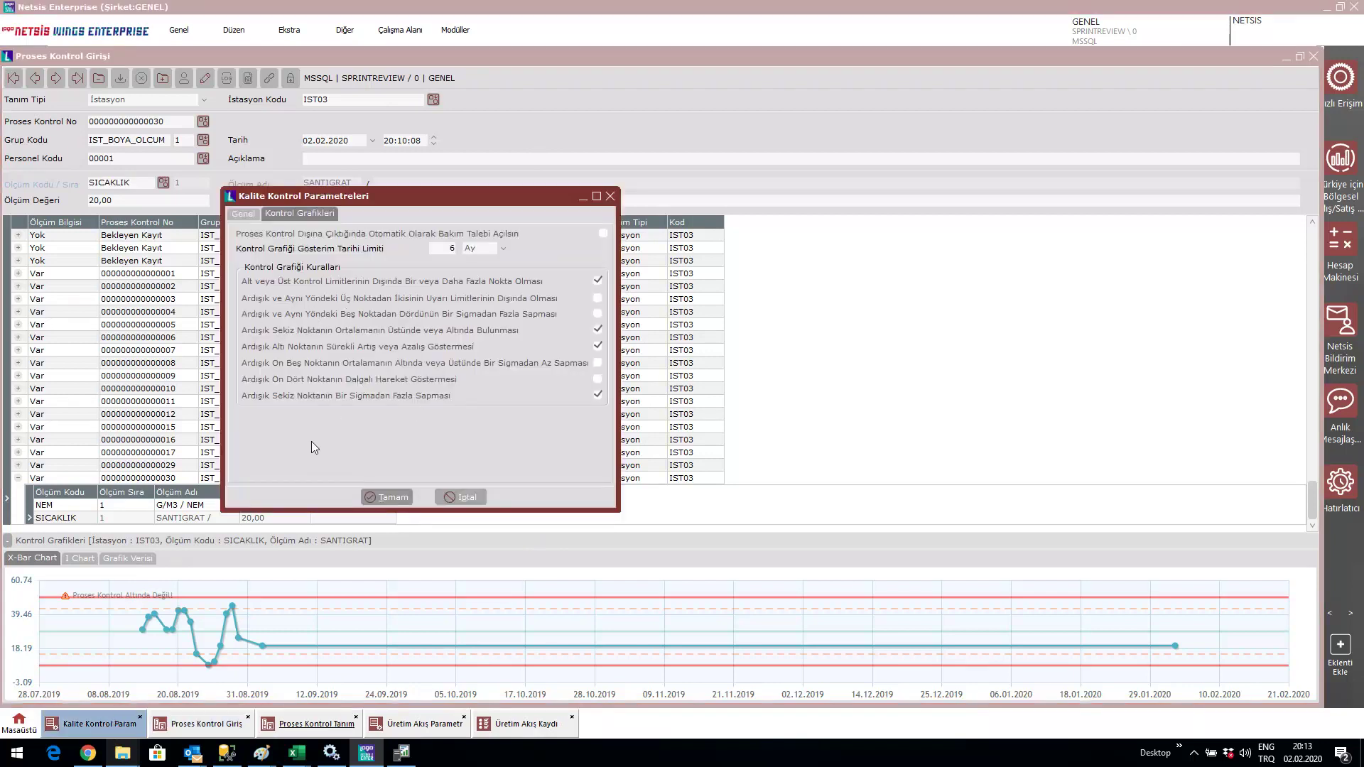
{"action": "left_click_drag", "start_coordinate": [324, 198], "coordinate": [559, 196]}
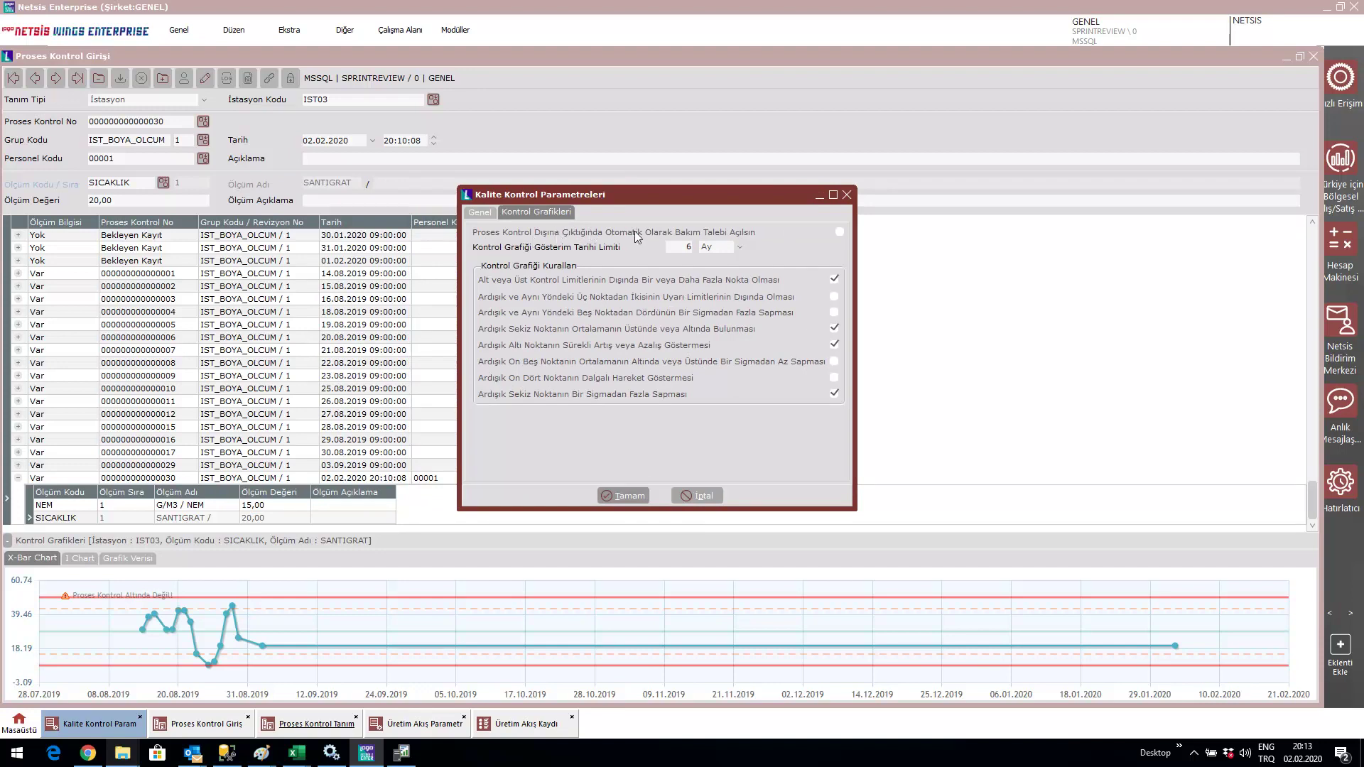
{"action": "left_click", "coordinate": [840, 232]}
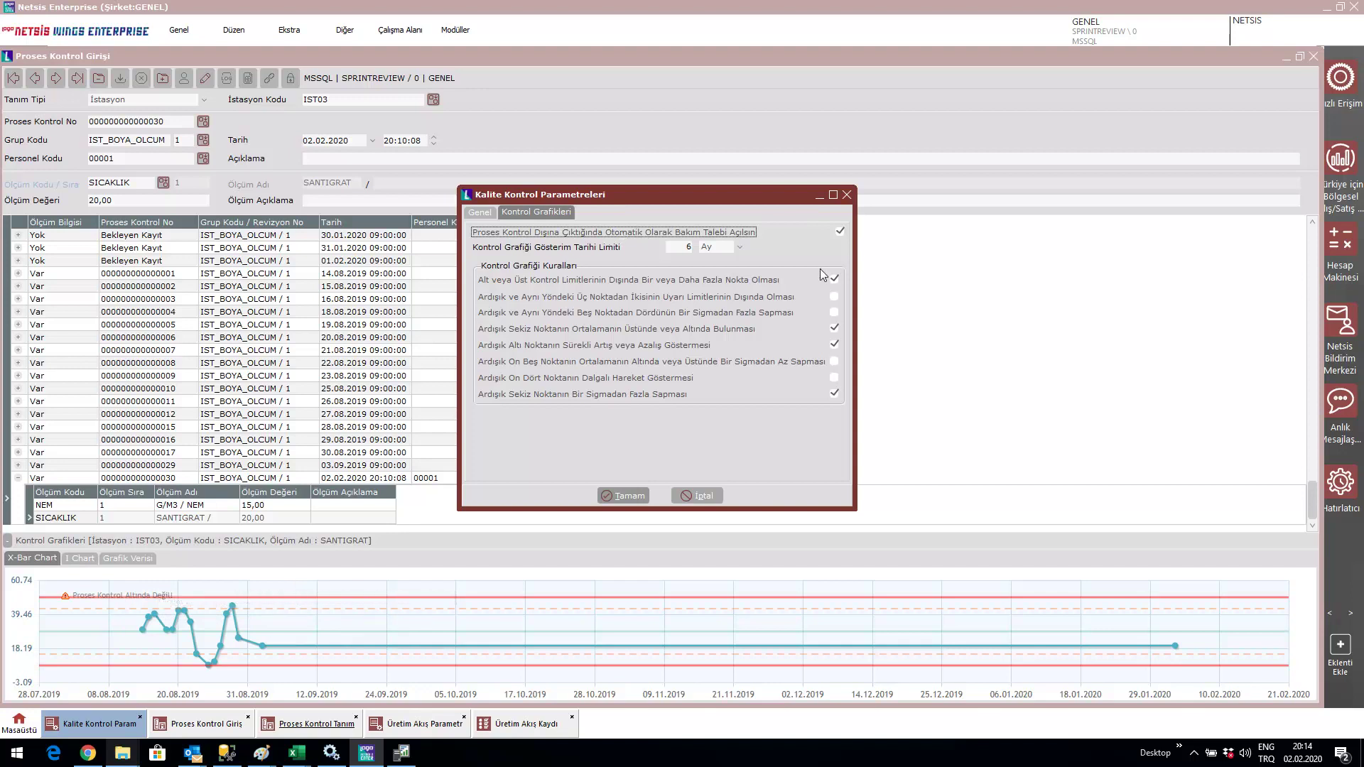
{"action": "left_click", "coordinate": [821, 196]}
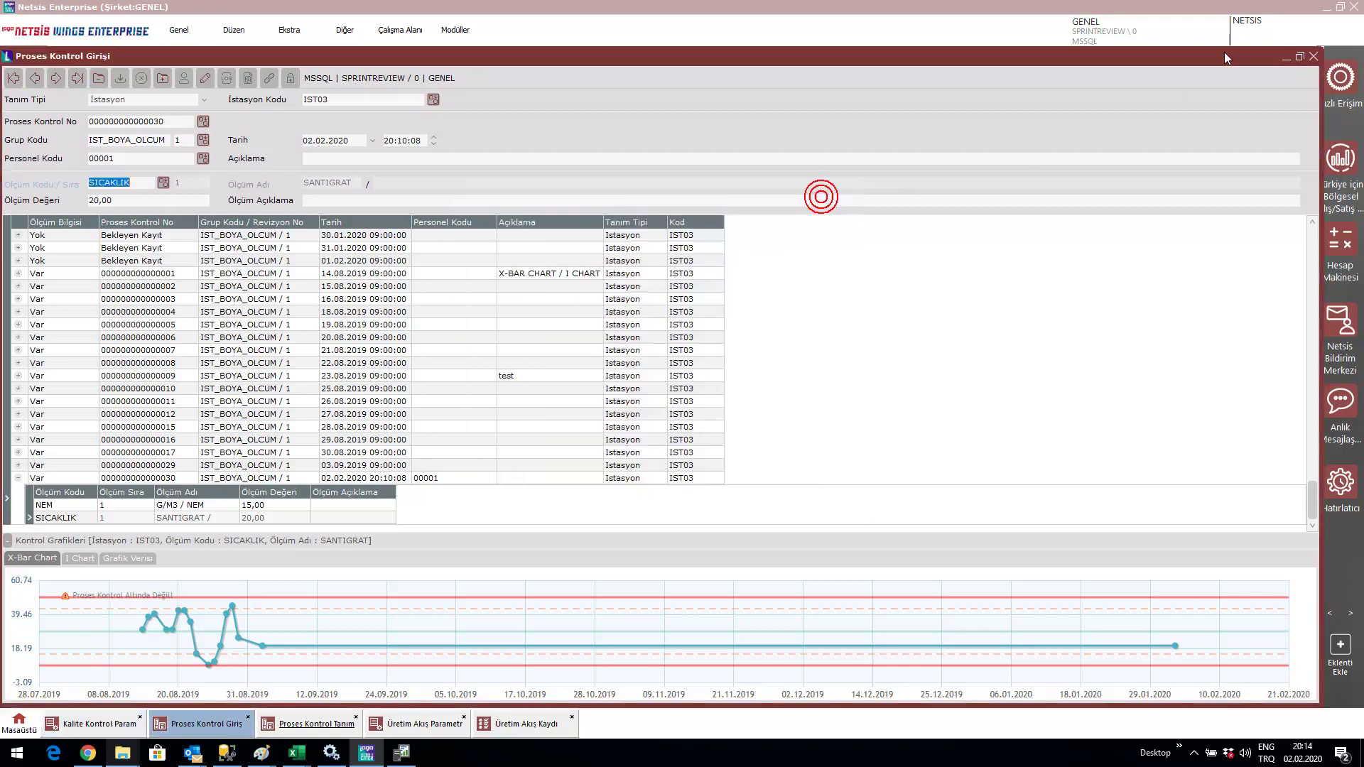
Step: Open a second Kalite Kontrol Parametreleri window and a new Proses Kontrol Girişi form, keeping the parameters window beside Proses Kontrol Tanımları
{"action": "left_click", "coordinate": [1286, 58]}
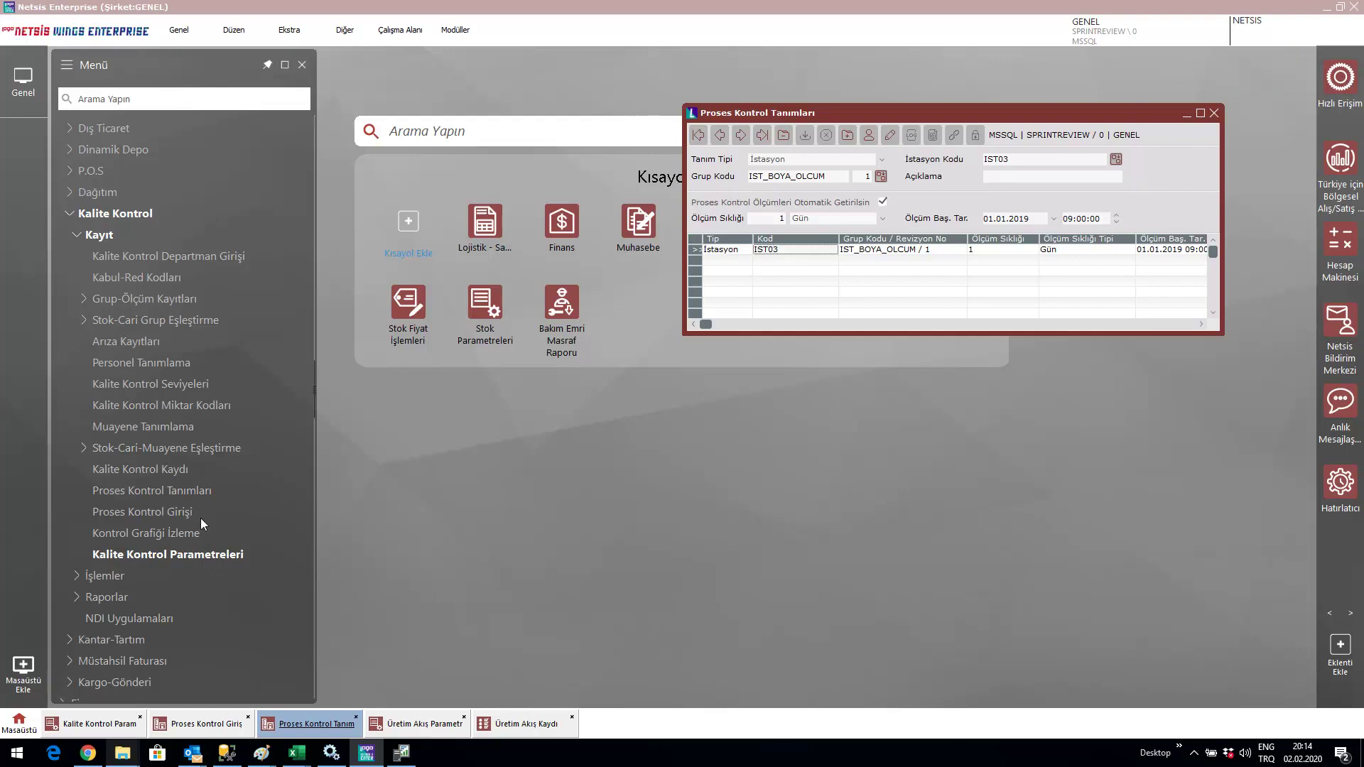
{"action": "left_click", "coordinate": [186, 552]}
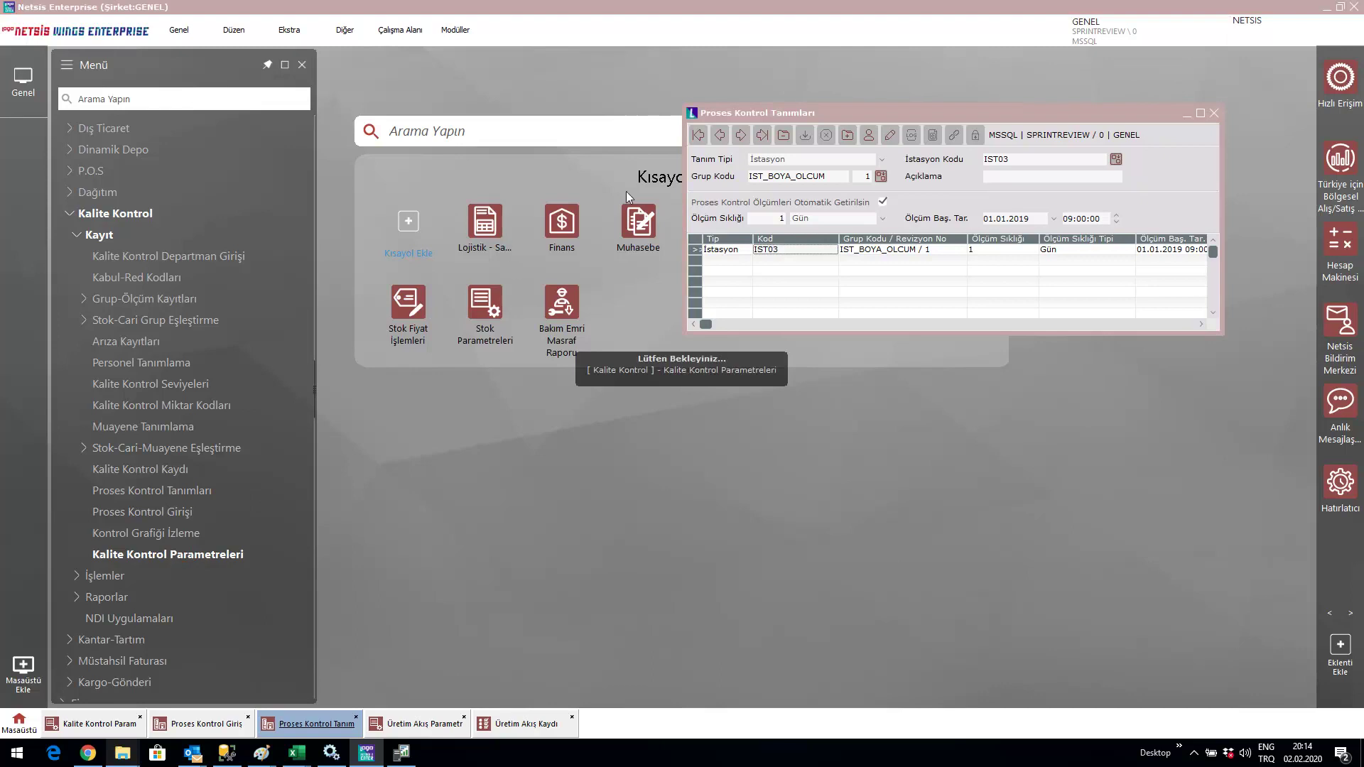
{"action": "left_click_drag", "start_coordinate": [917, 111], "coordinate": [943, 100]}
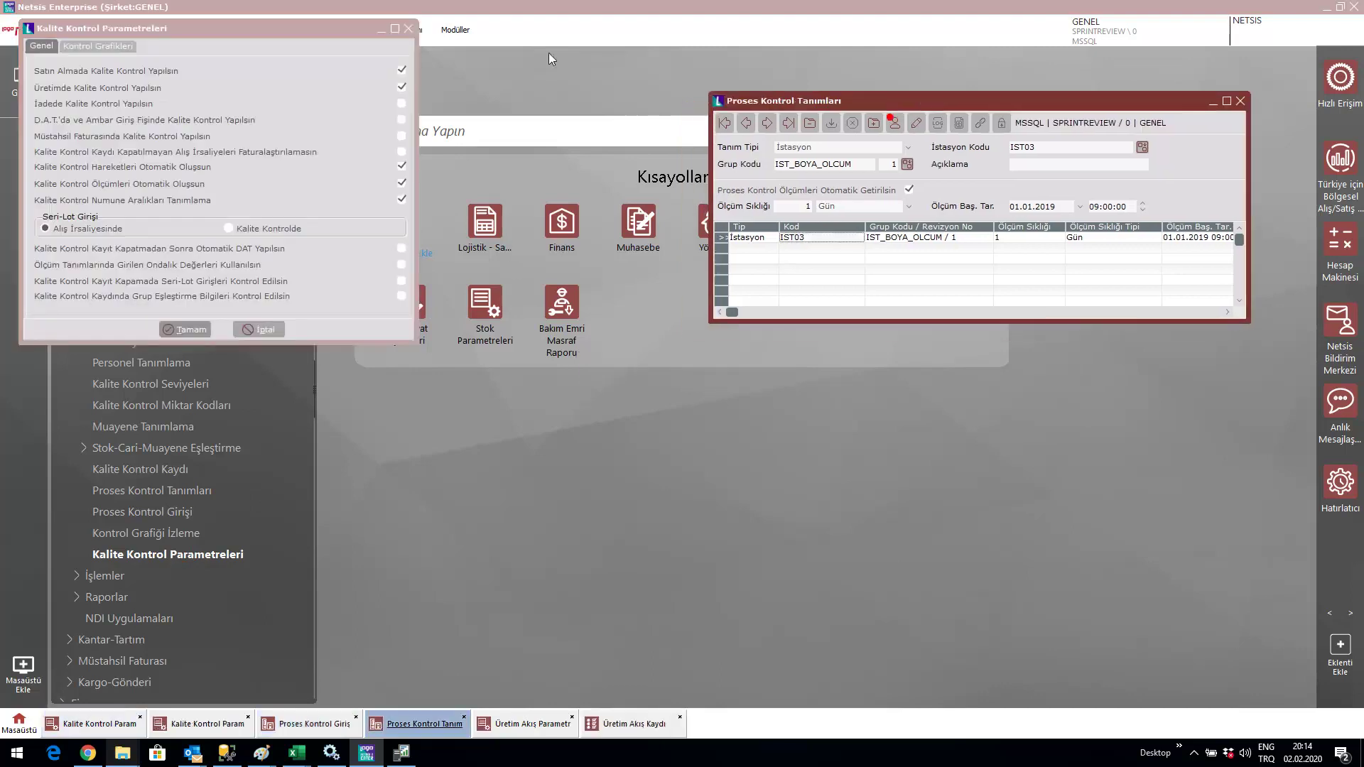
{"action": "left_click", "coordinate": [142, 513]}
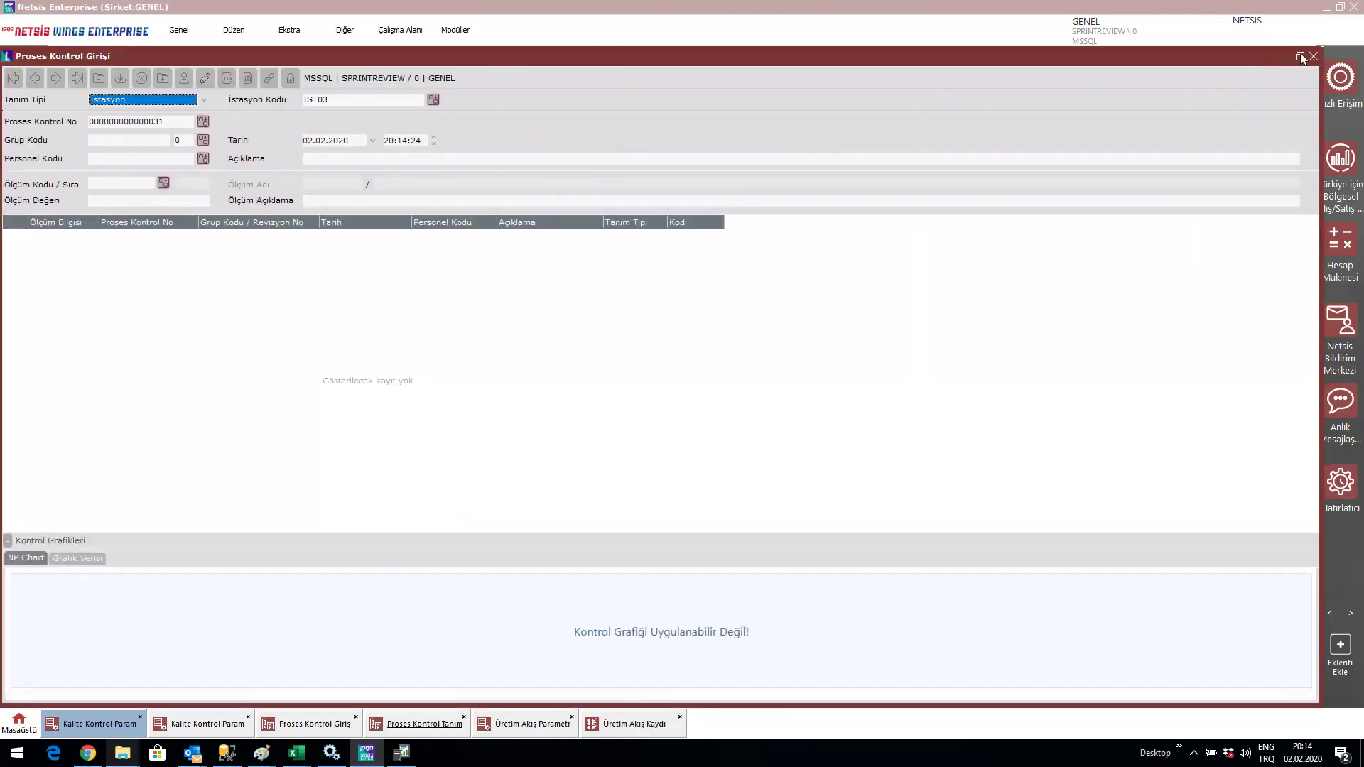
{"action": "left_click", "coordinate": [1286, 56]}
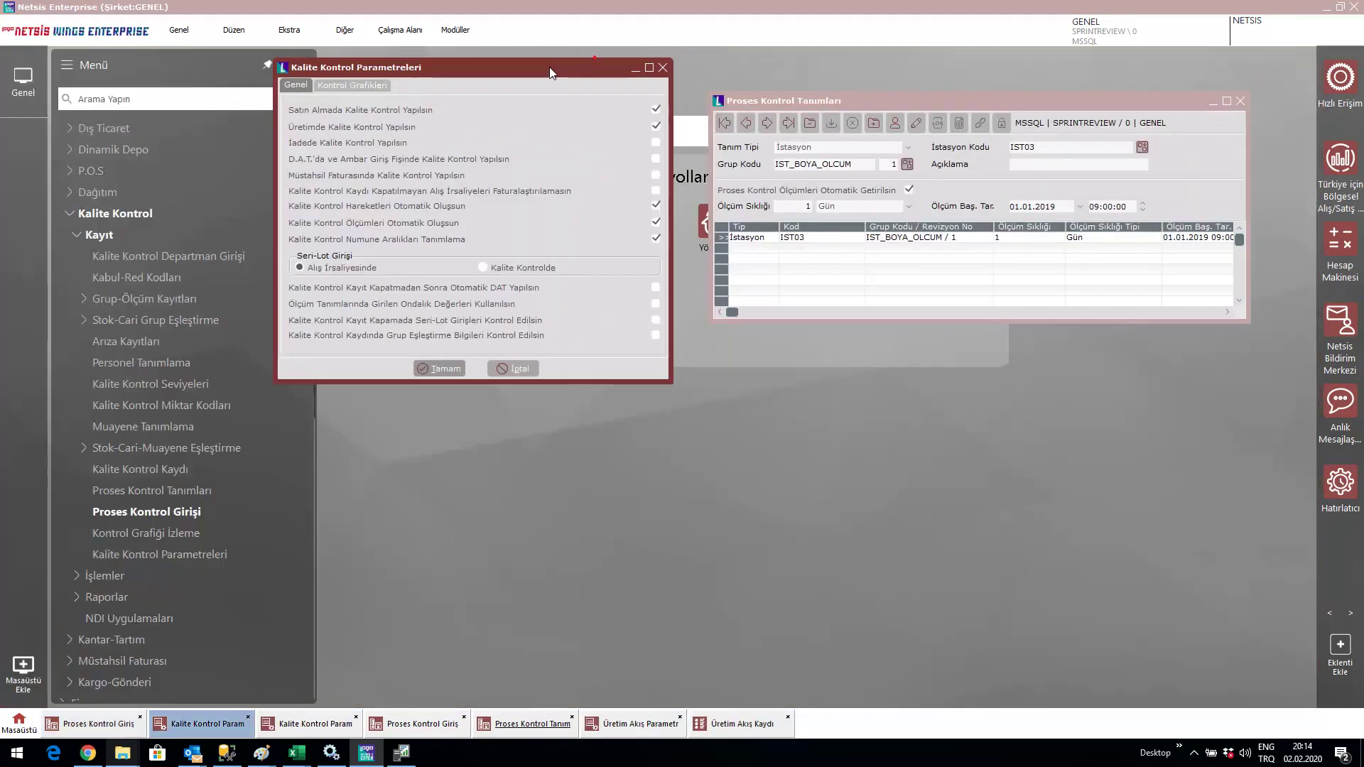
{"action": "left_click_drag", "start_coordinate": [549, 66], "coordinate": [547, 66]}
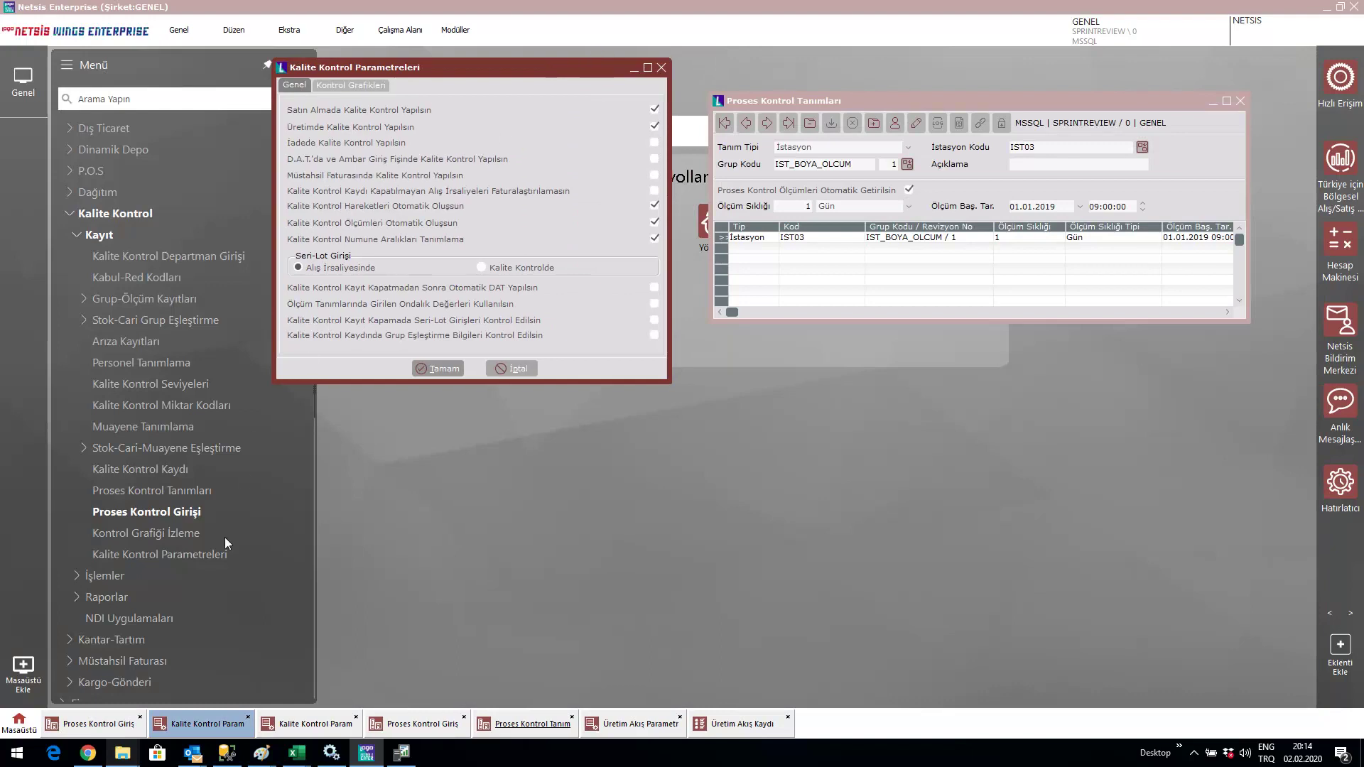
Step: Check the Tanım Tipi options in the new Proses Kontrol Girişi form and place the restored window below Proses Kontrol Tanımları
{"action": "left_click", "coordinate": [92, 724]}
{"action": "left_click", "coordinate": [164, 104]}
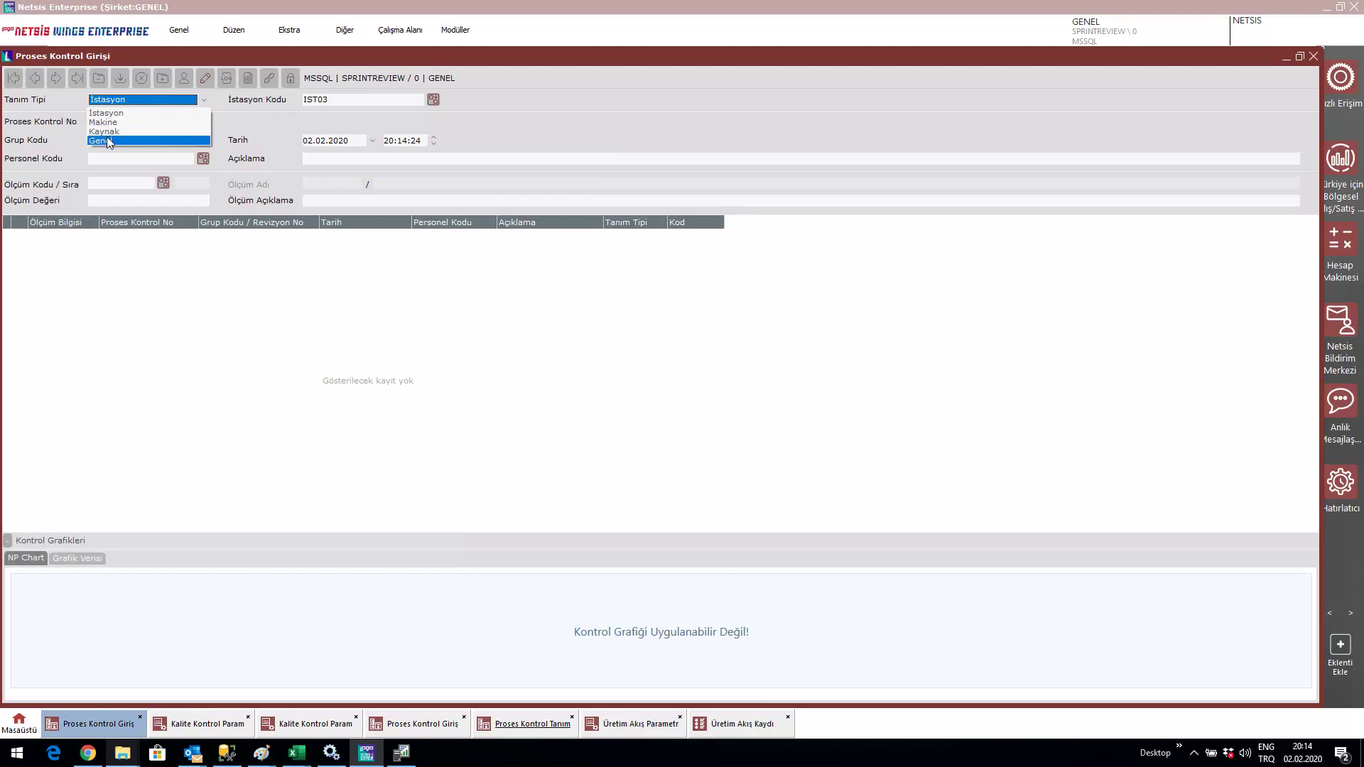
{"action": "left_click", "coordinate": [1051, 95]}
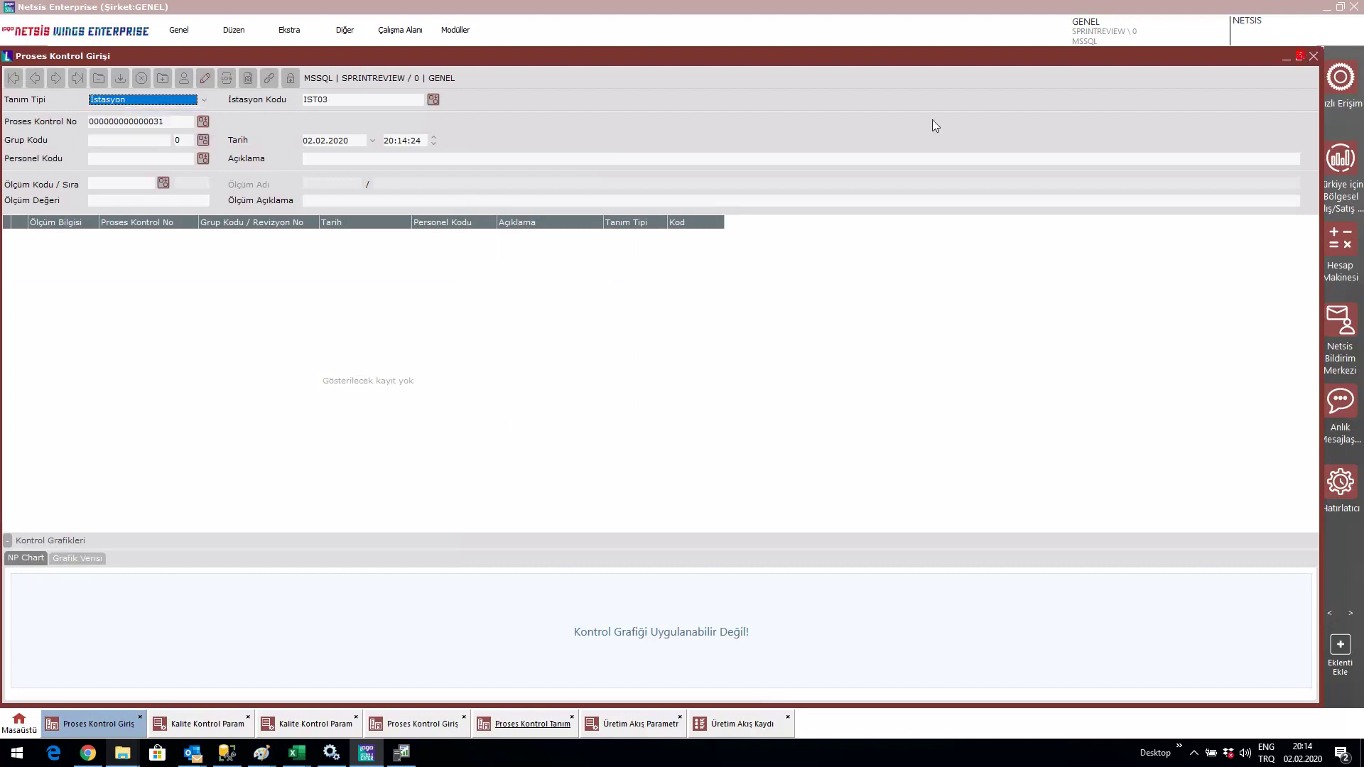
{"action": "left_click", "coordinate": [1300, 57]}
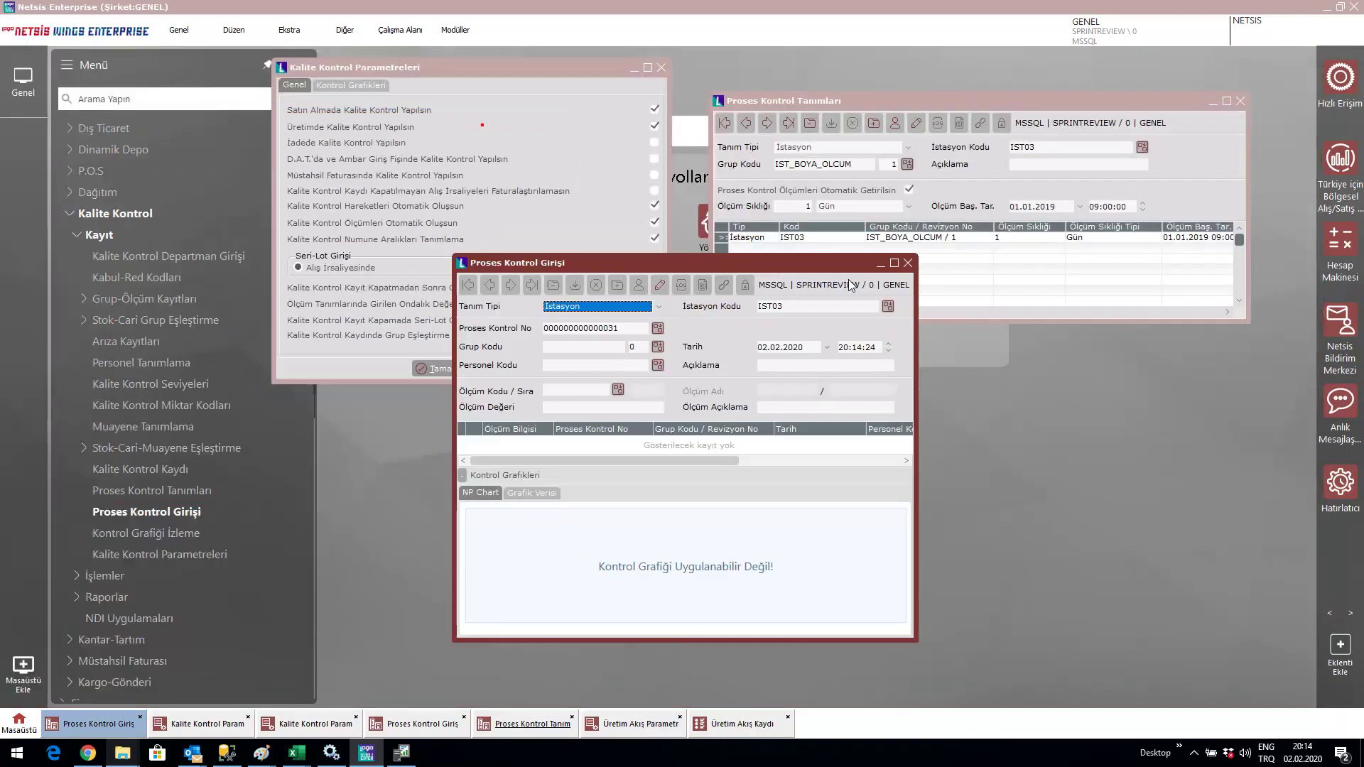
{"action": "left_click_drag", "start_coordinate": [824, 263], "coordinate": [1094, 328]}
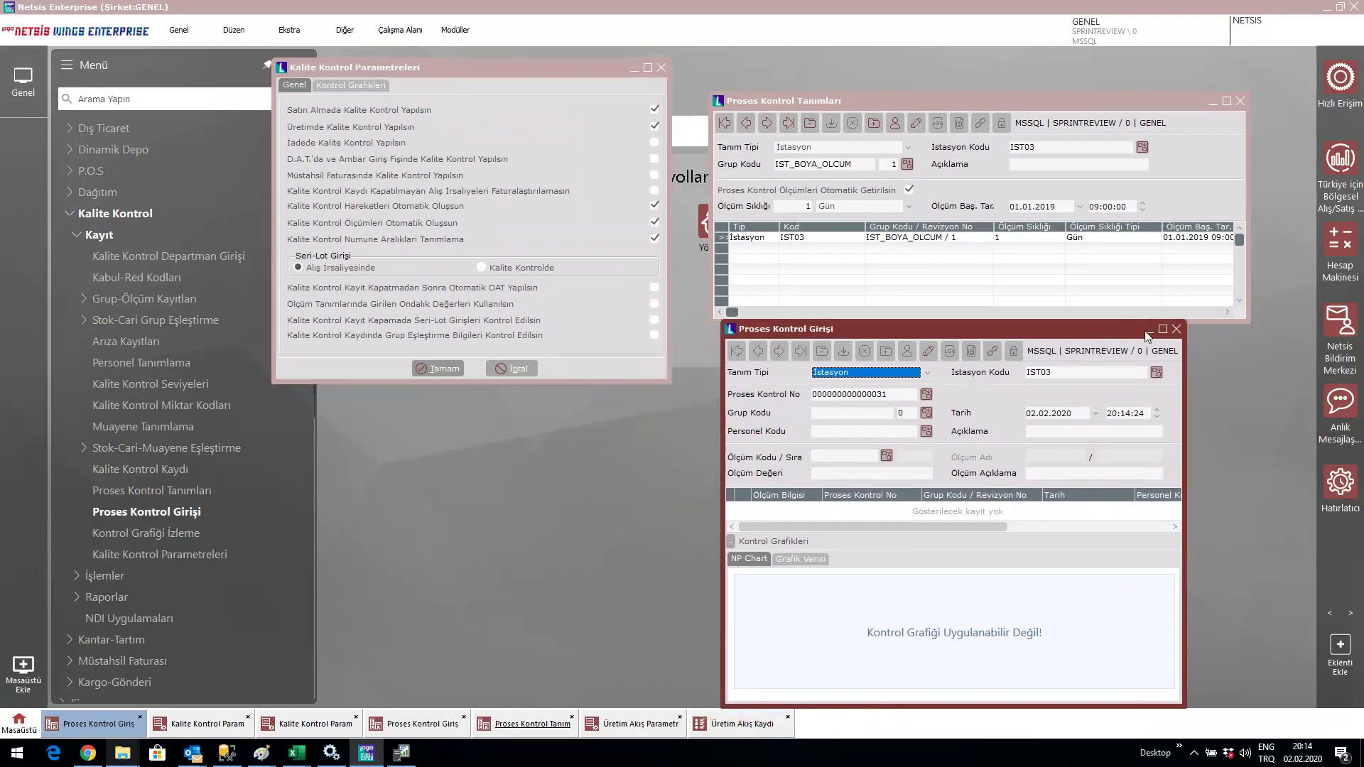
{"action": "left_click_drag", "start_coordinate": [1046, 100], "coordinate": [1046, 71]}
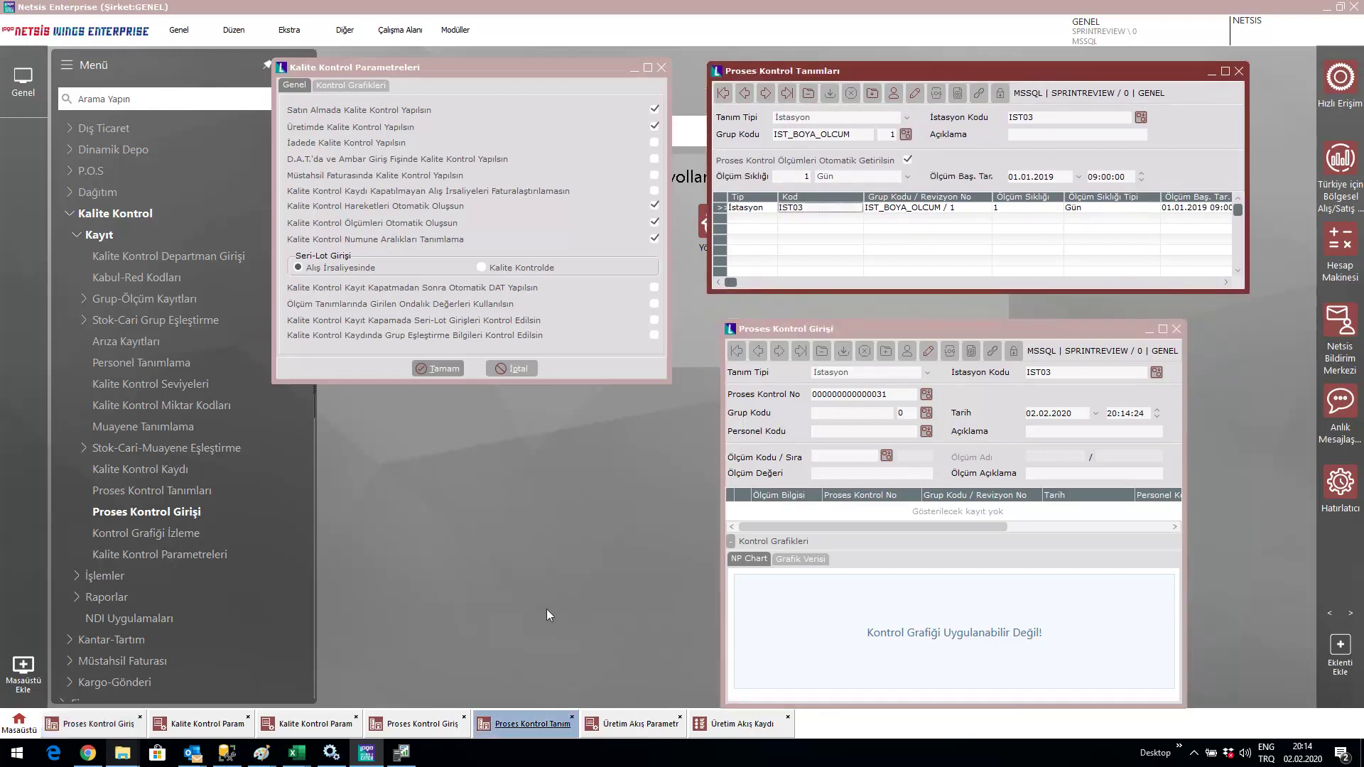
Step: Bring up the Üretim Akış Kaydı for MAMUL1 and display its Operasyon Ölçümleri
{"action": "left_click", "coordinate": [742, 724]}
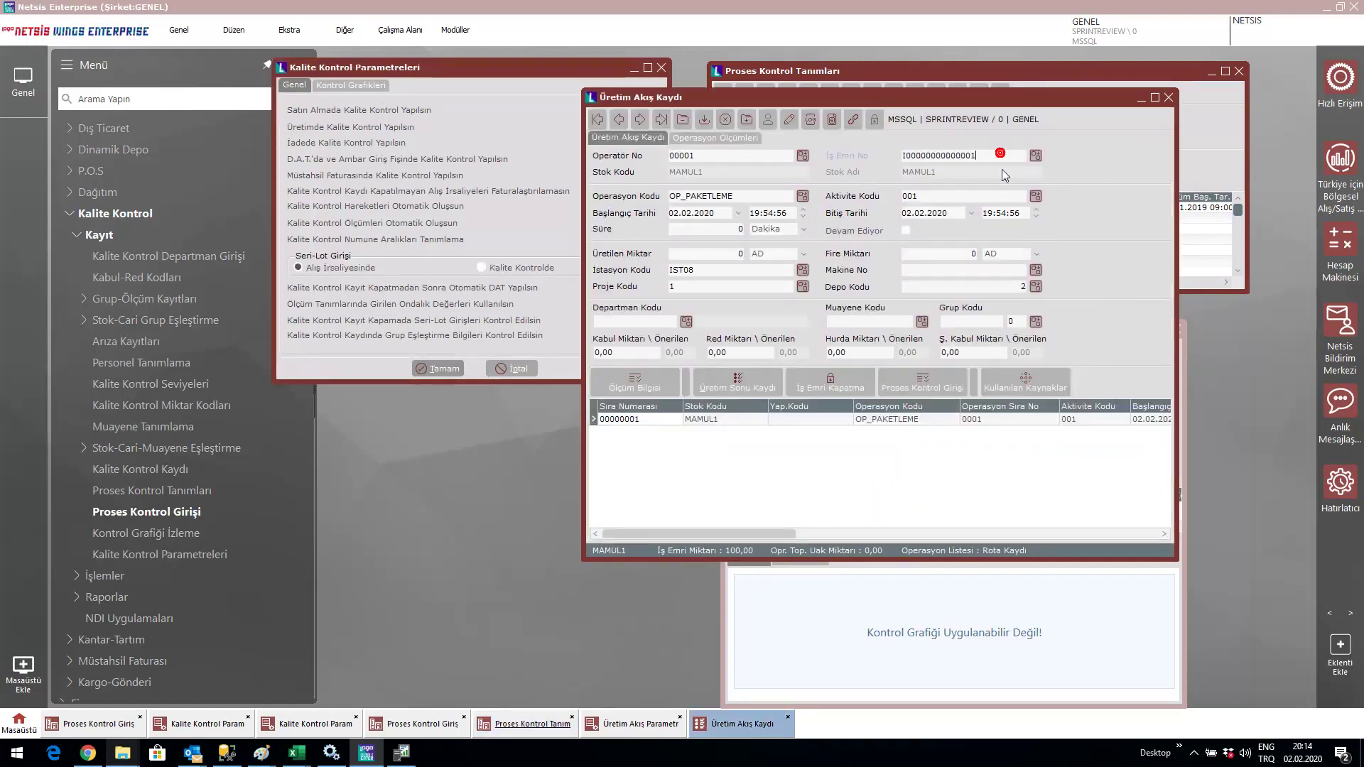
{"action": "key", "text": "shift+Tab"}
{"action": "key", "text": "Tab"}
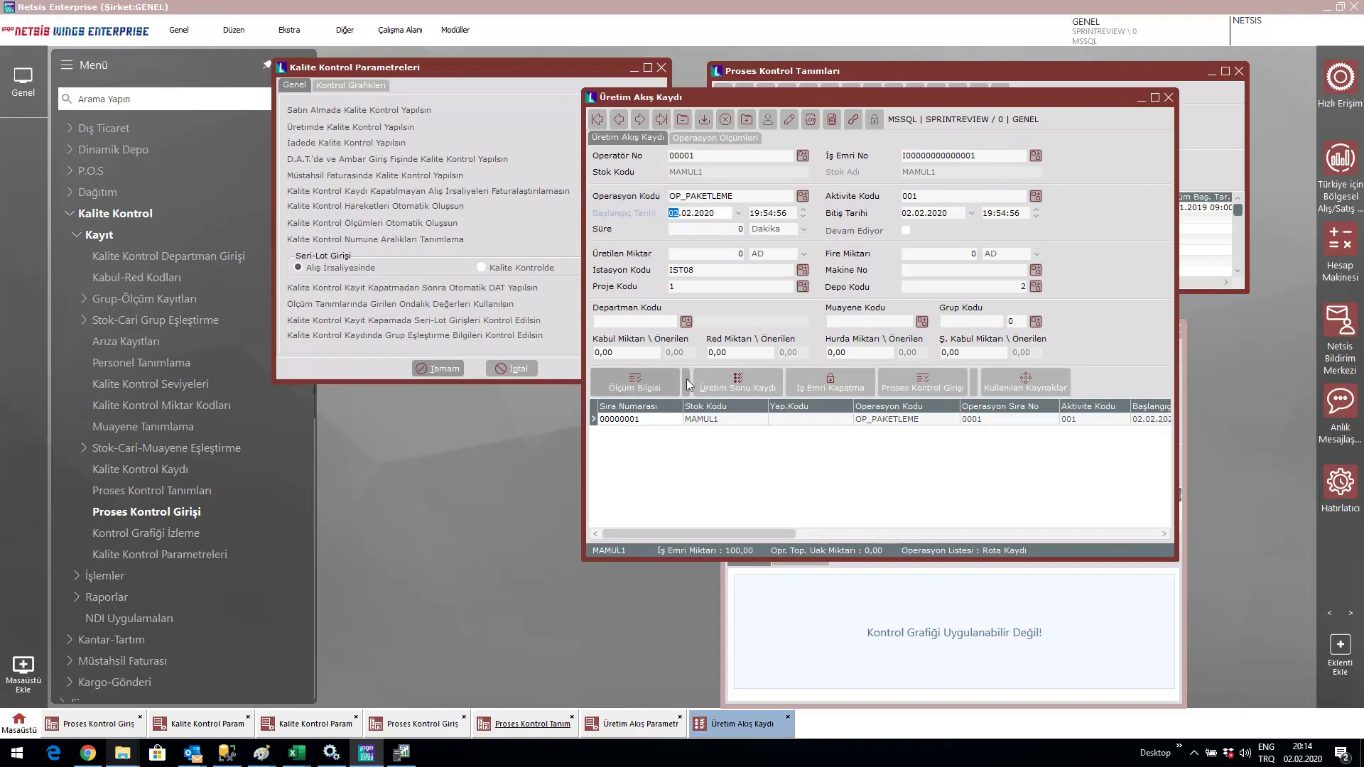
{"action": "left_click", "coordinate": [687, 376]}
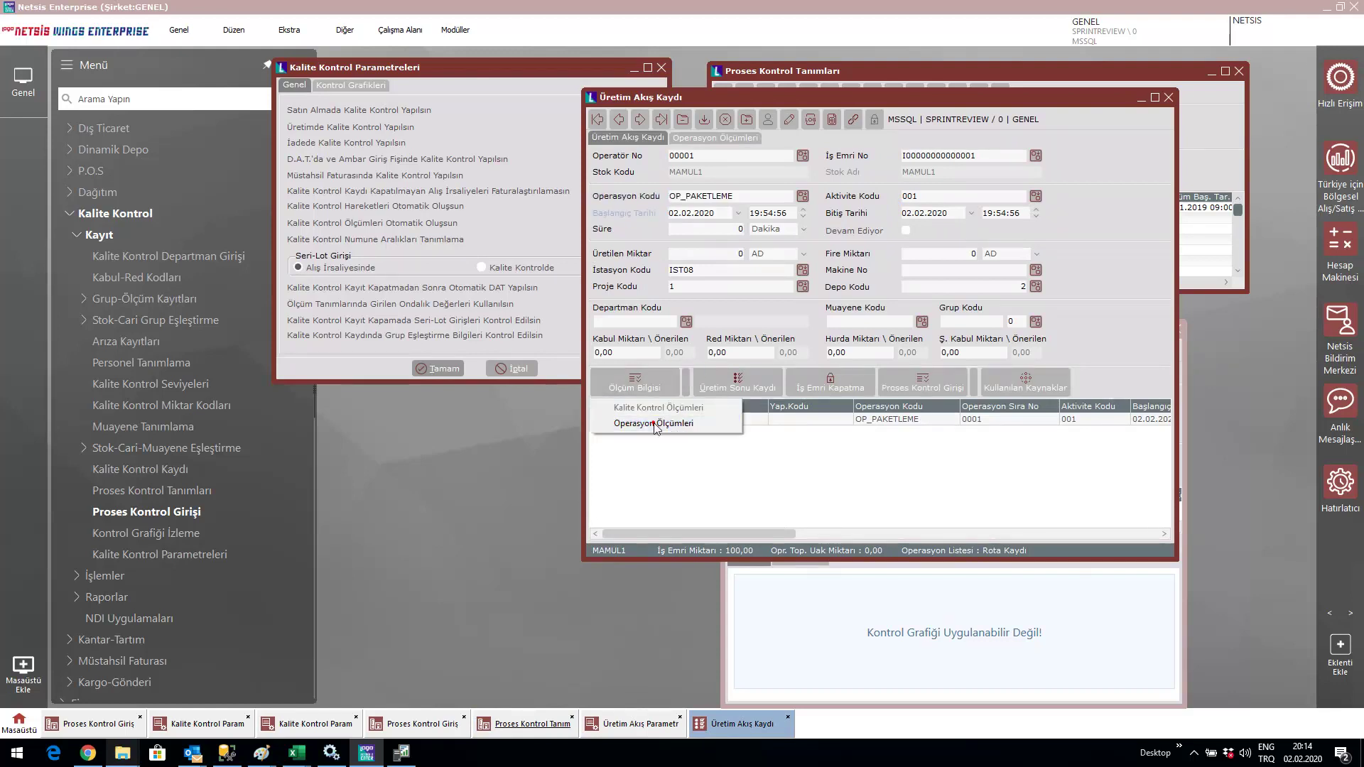
{"action": "left_click", "coordinate": [653, 424]}
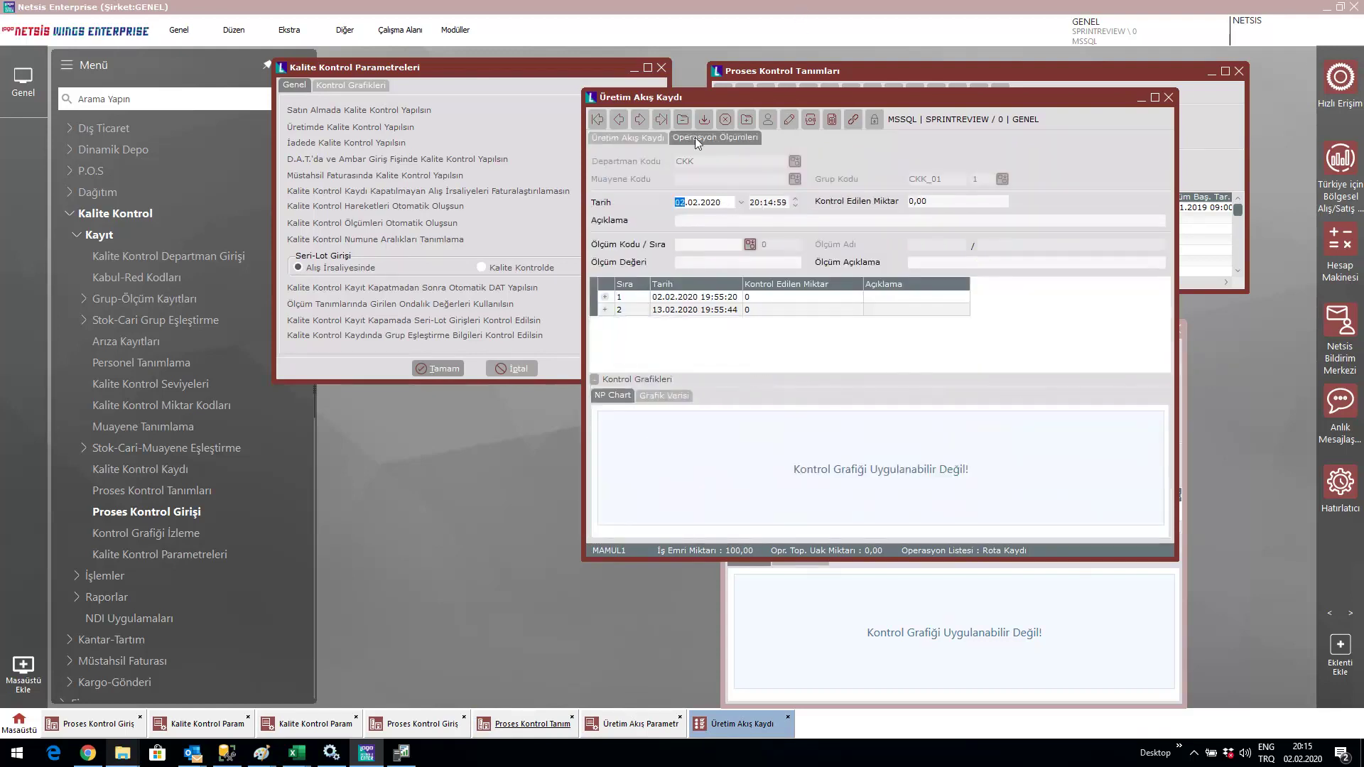
Step: Expand the first operation measurement record and view the control charts for PAKET_001 and PAKET_002
{"action": "left_click", "coordinate": [604, 297]}
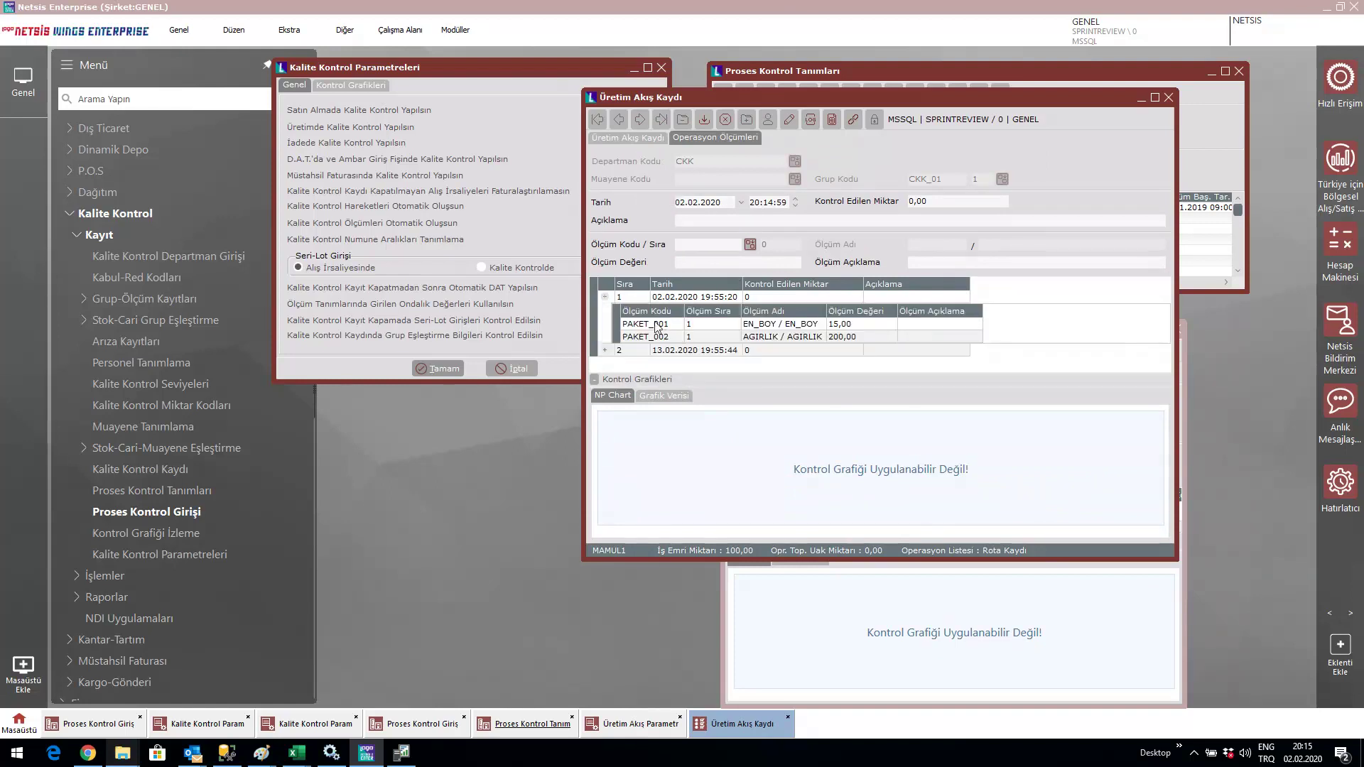
{"action": "left_click", "coordinate": [661, 323]}
{"action": "mouse_move", "coordinate": [695, 462]}
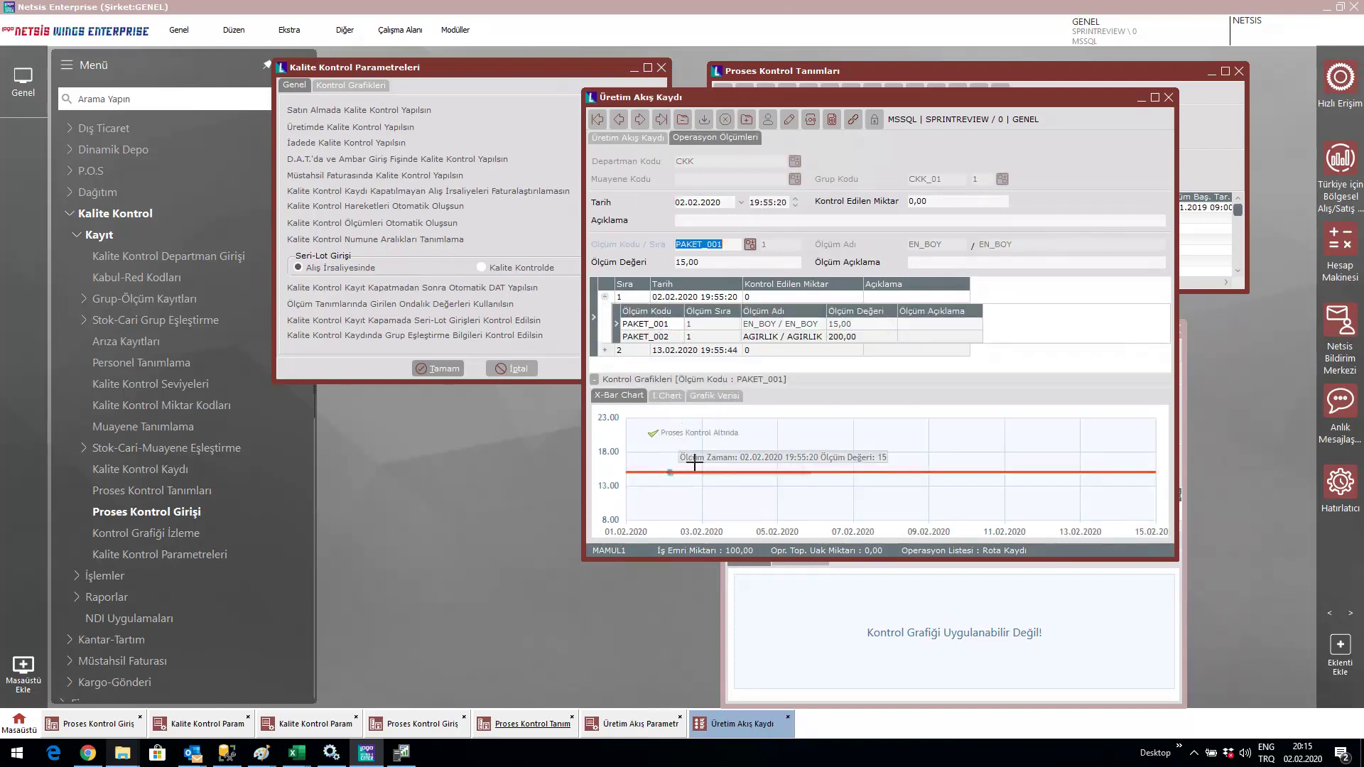
{"action": "left_click", "coordinate": [651, 336]}
{"action": "mouse_move", "coordinate": [798, 480]}
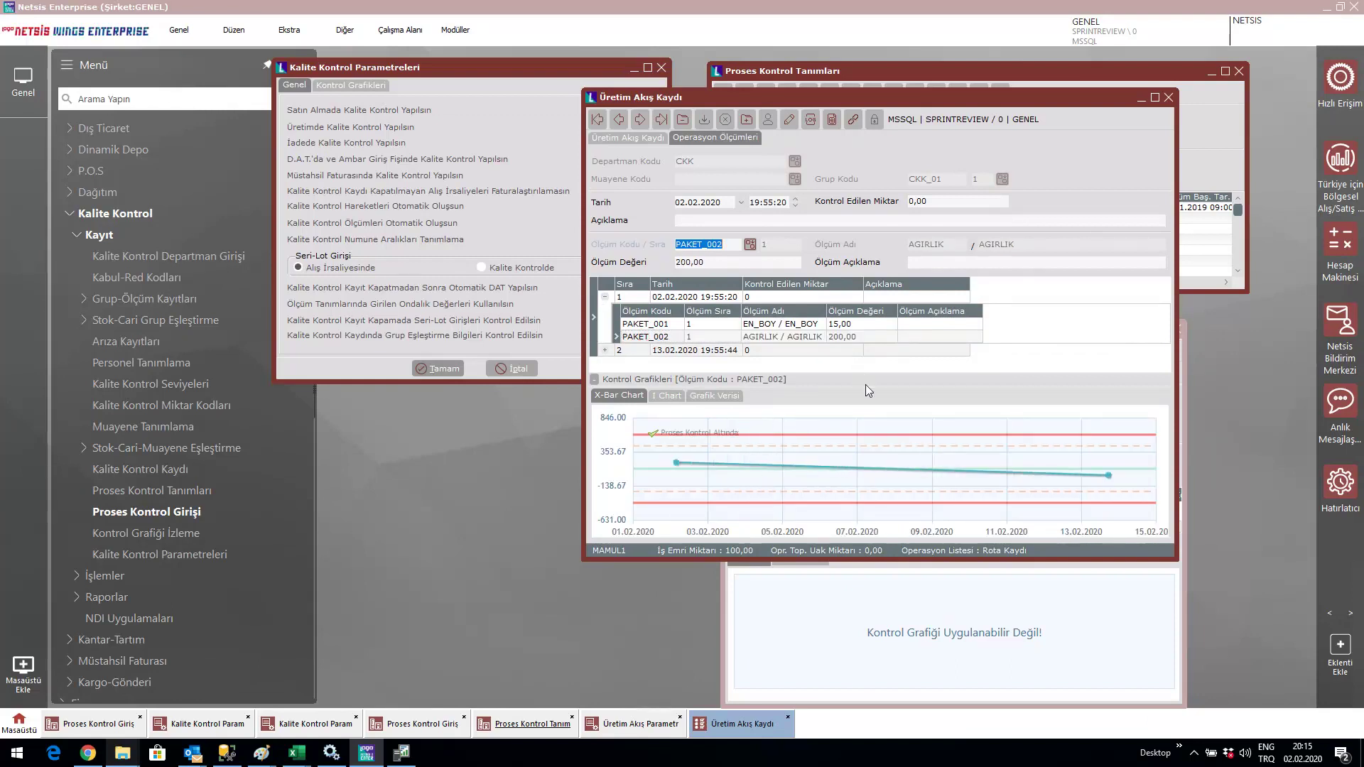
Step: Bring up Üretim Akış Parametreleri and place it beside the repositioned Üretim Akış Kaydı window
{"action": "left_click_drag", "start_coordinate": [853, 96], "coordinate": [885, 158]}
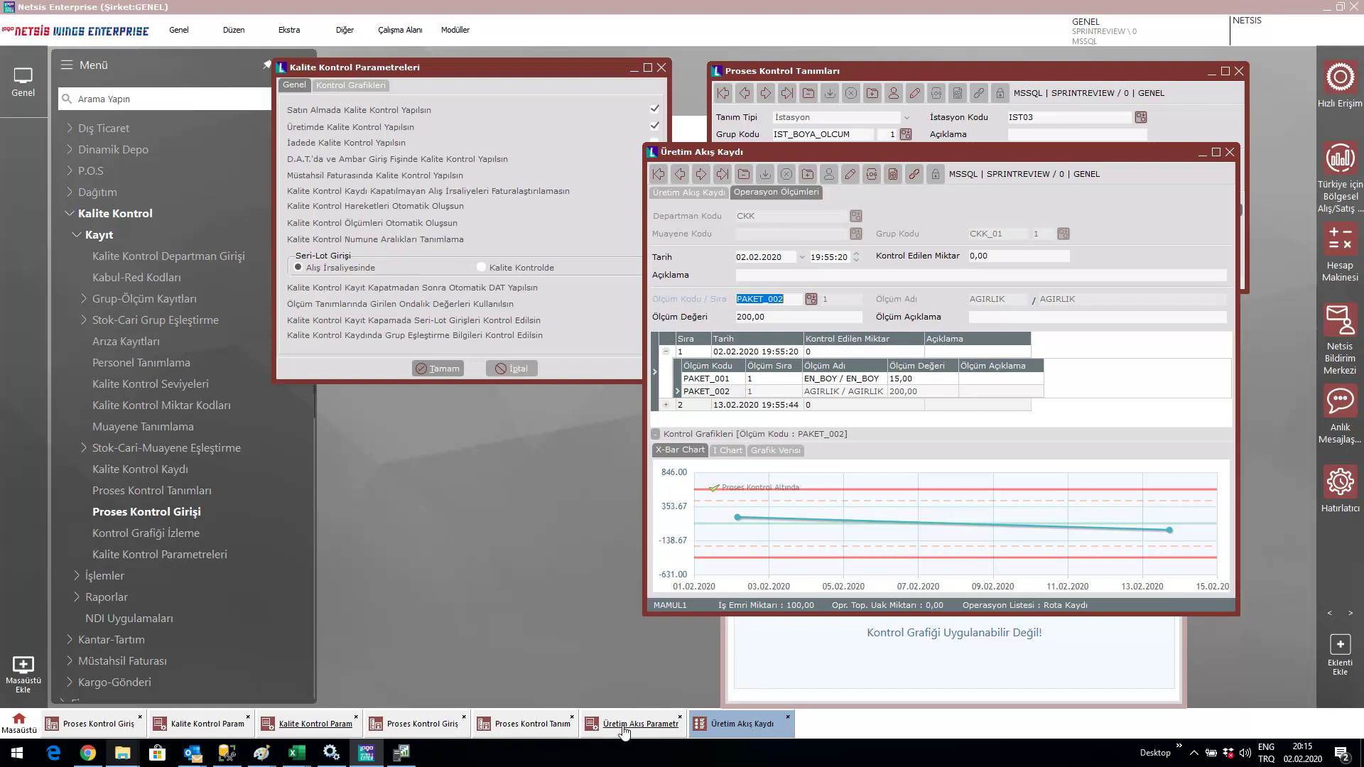
{"action": "left_click", "coordinate": [720, 447]}
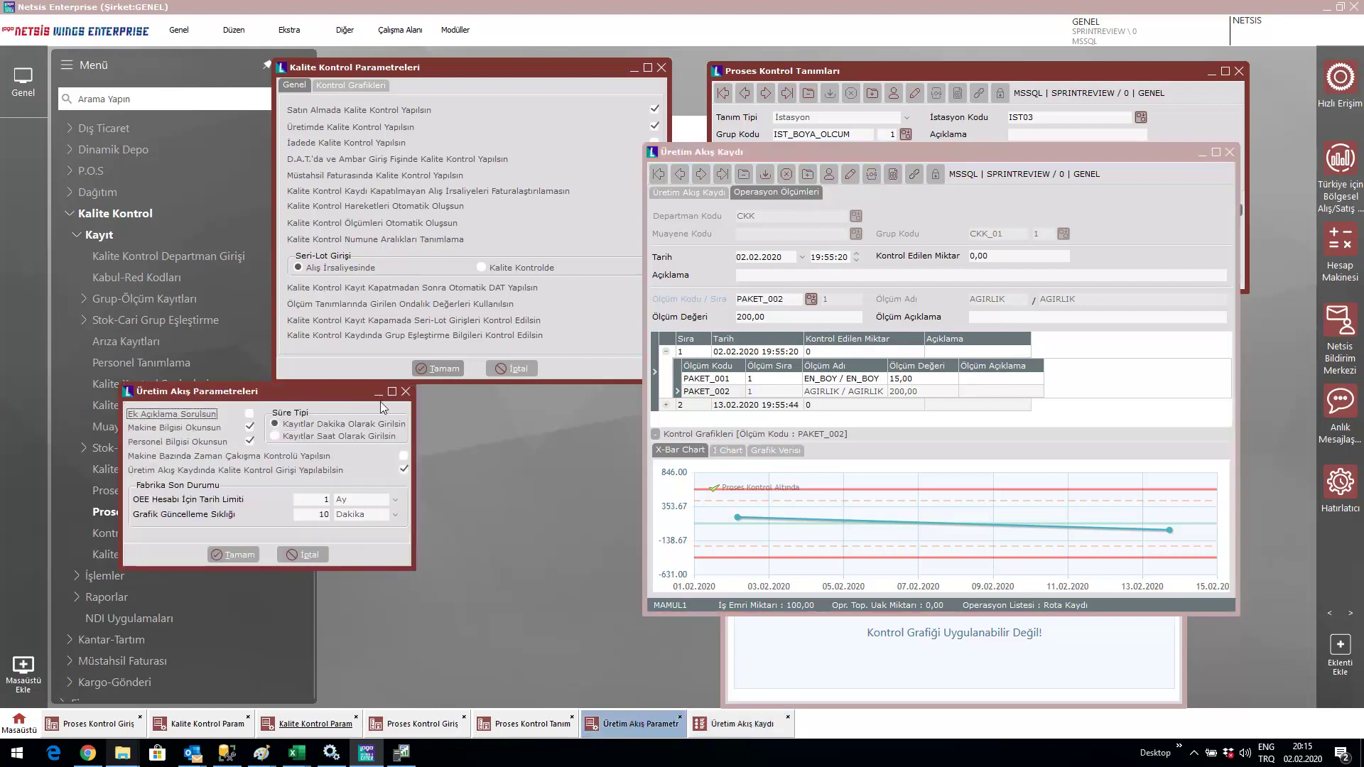
{"action": "left_click_drag", "start_coordinate": [348, 395], "coordinate": [512, 417]}
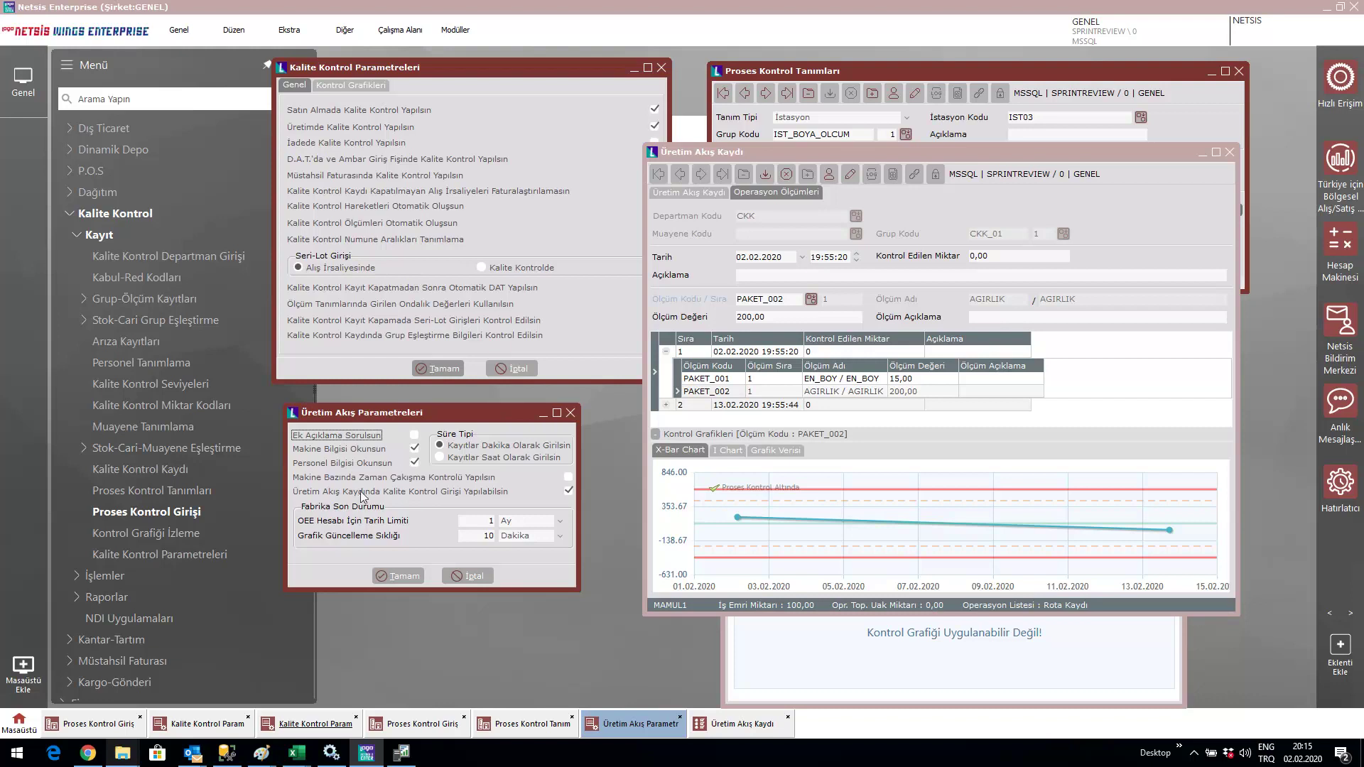
Step: Turn Üretim Akış Kaydında Kalite Kontrol Girişi Yapılabilsin off and back on, and close the Üretim Akış Parametreleri window
{"action": "left_click", "coordinate": [567, 491]}
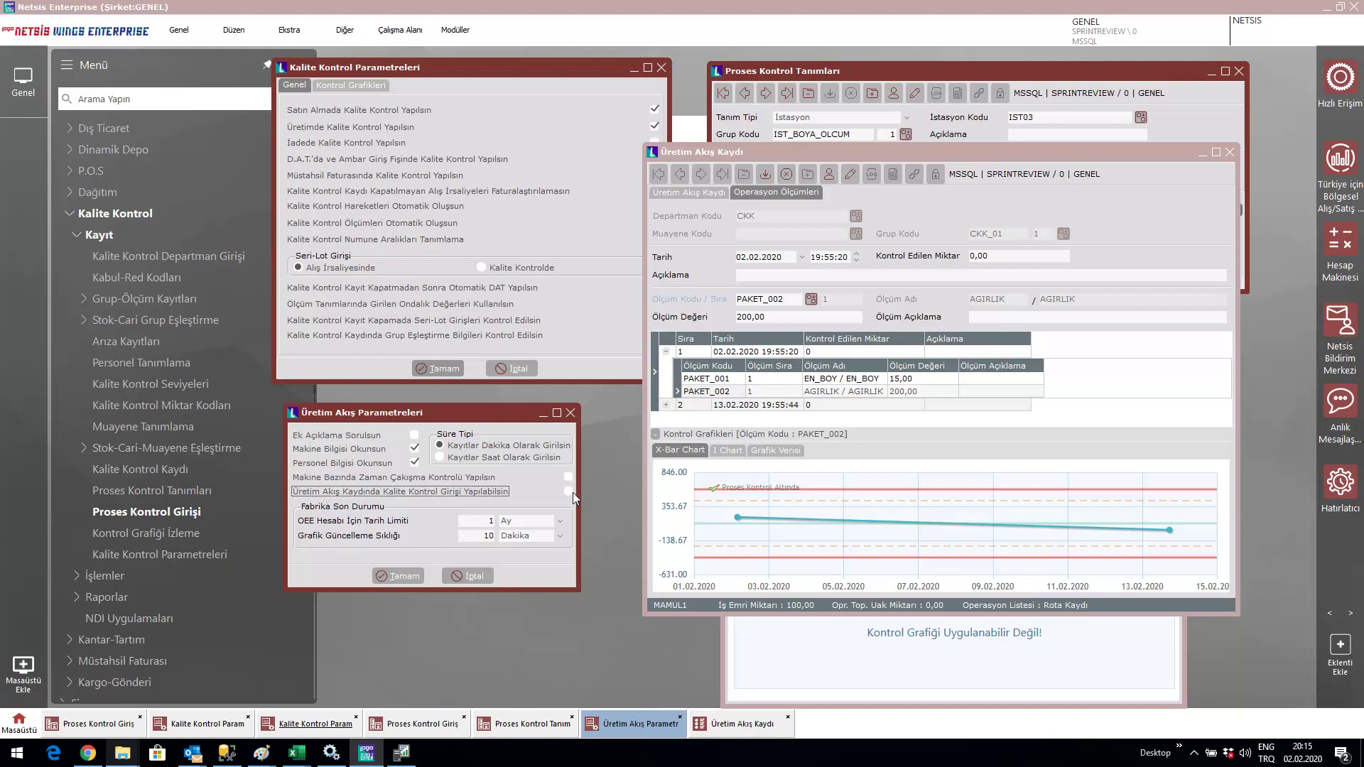
{"action": "left_click", "coordinate": [569, 489]}
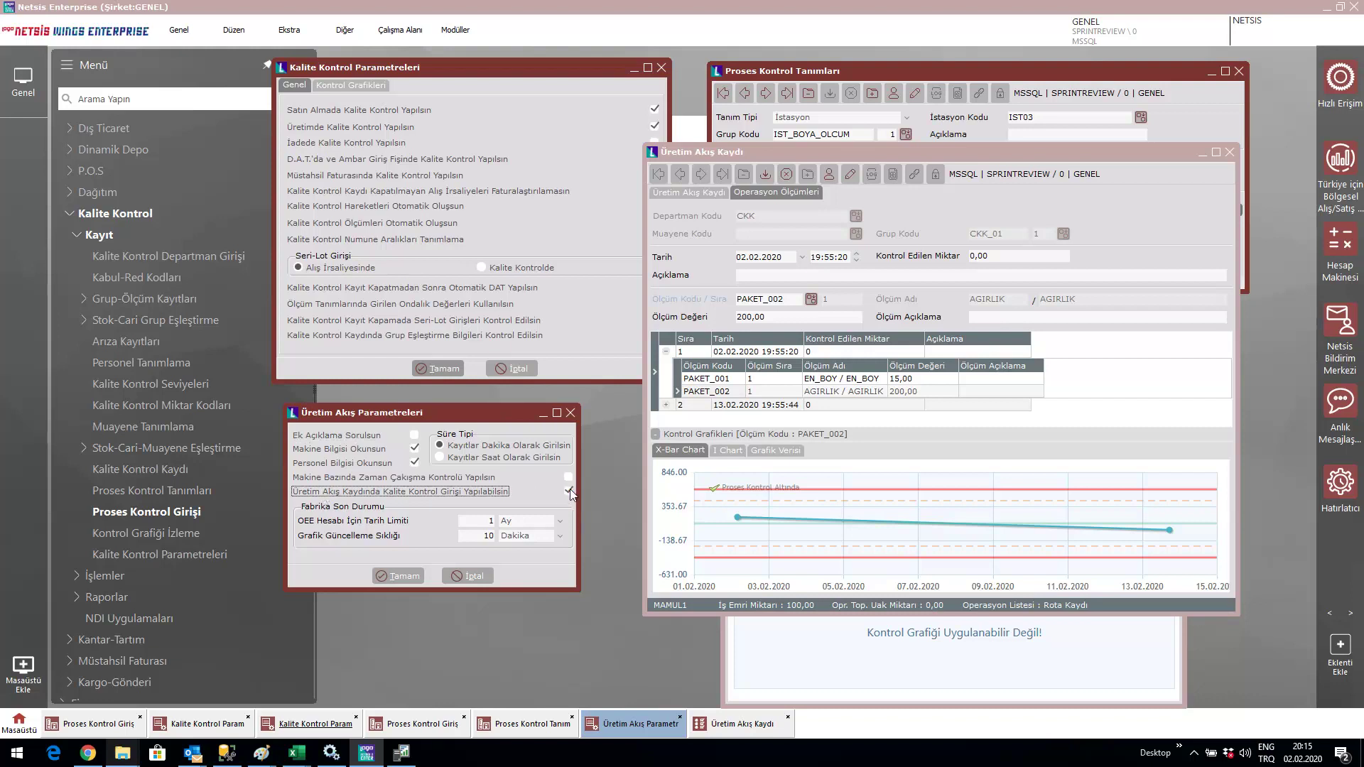
{"action": "left_click", "coordinate": [570, 413]}
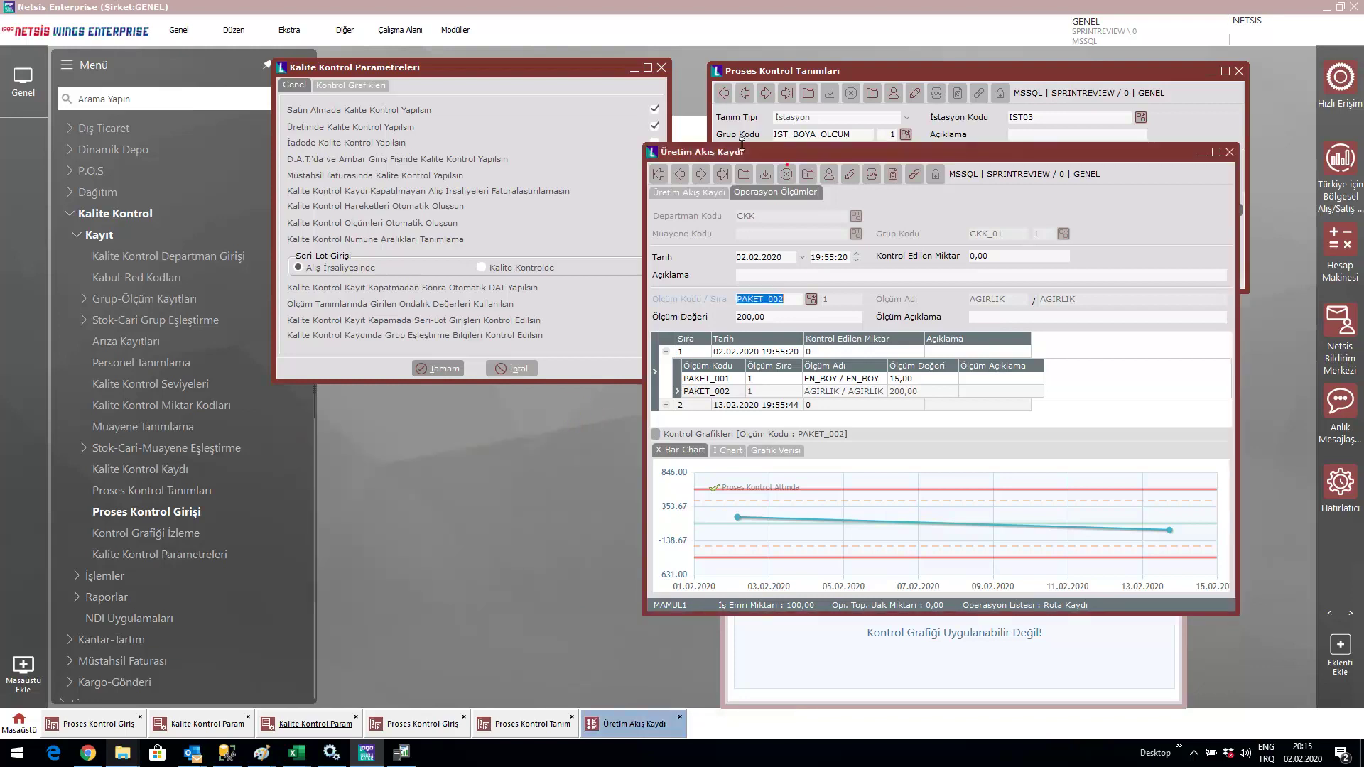
Step: Rearrange the Kalite Kontrol Parametreleri and Üretim Akış Kaydı windows so the quality control parameter checkboxes are uncovered
{"action": "left_click", "coordinate": [454, 67]}
{"action": "left_click_drag", "start_coordinate": [452, 67], "coordinate": [309, 67]}
{"action": "left_click_drag", "start_coordinate": [837, 158], "coordinate": [764, 158]}
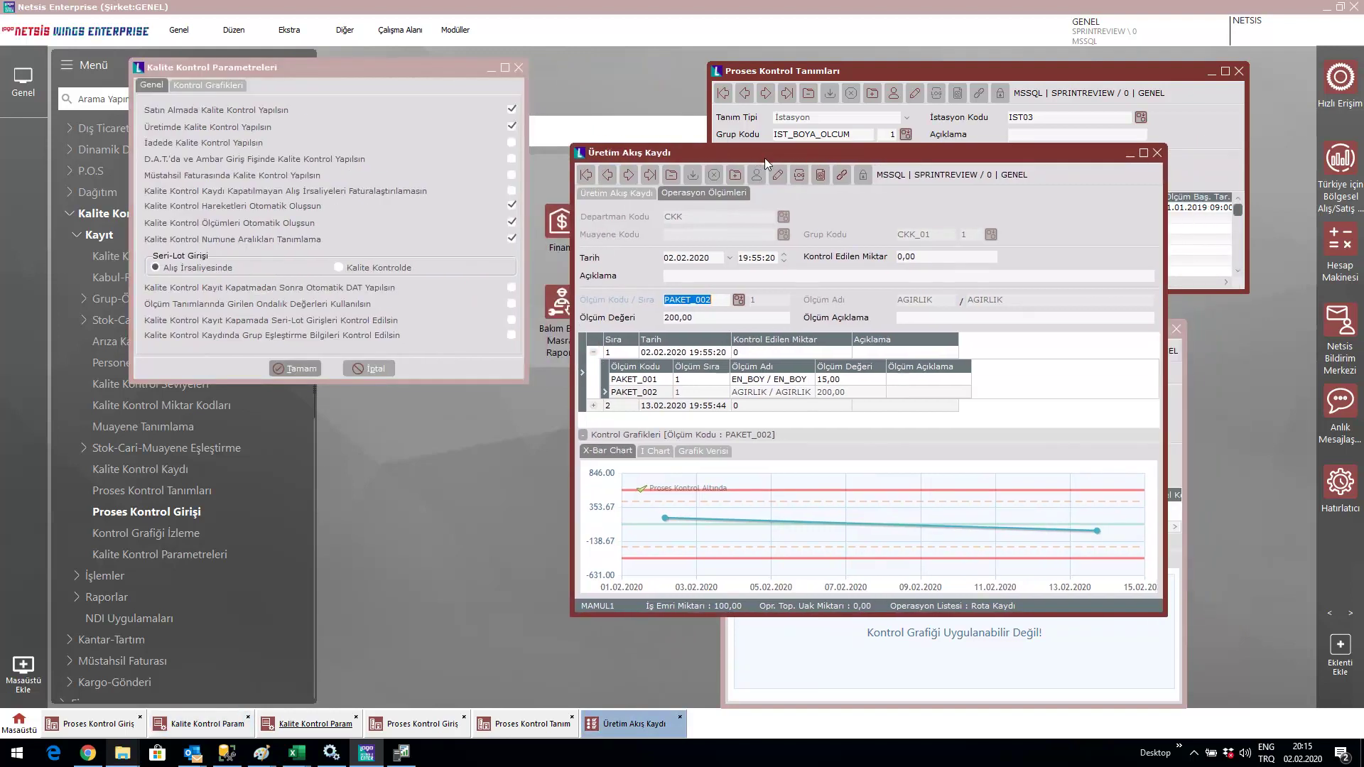